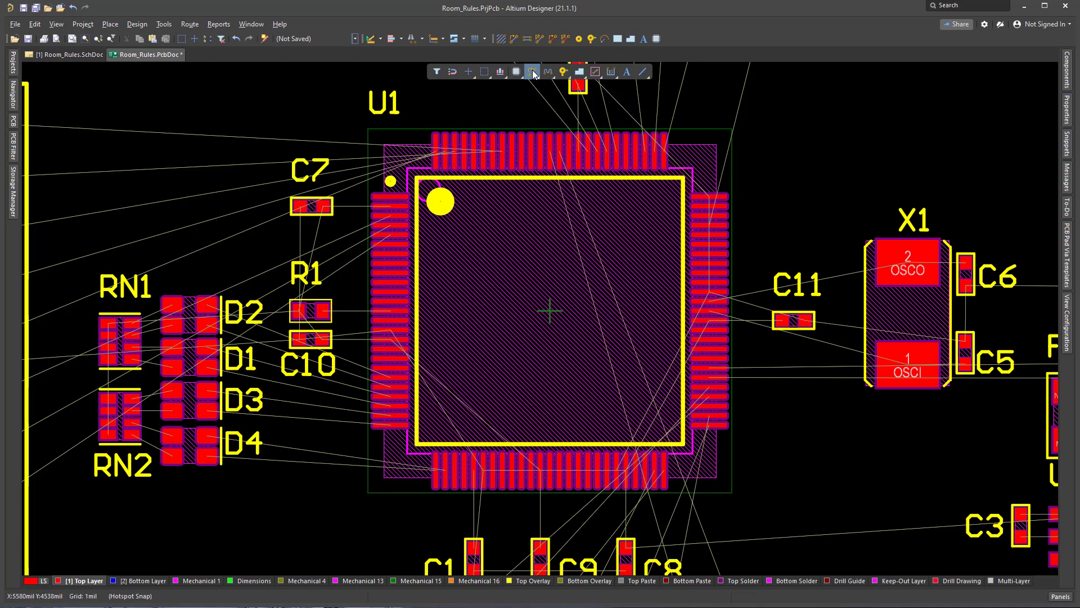
# - Start a trial 3V3 track from C7 toward U1 and check its width in the interactive routing properties
pyautogui.click(533, 73)
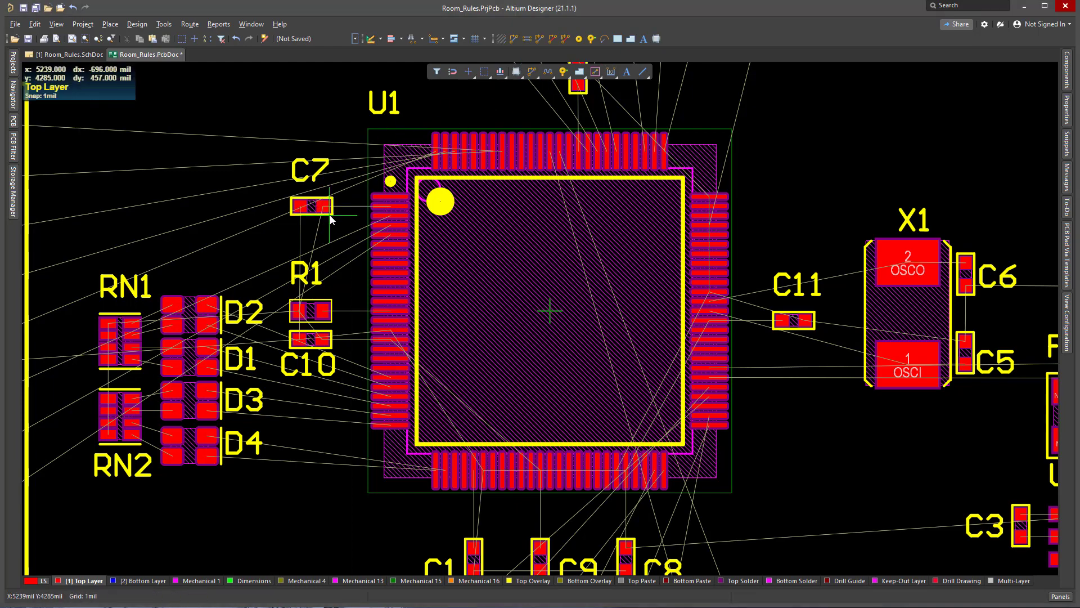
pyautogui.keyDown('ctrl'); pyautogui.scroll(5, 330, 215); pyautogui.keyUp('ctrl')
pyautogui.click(304, 186)
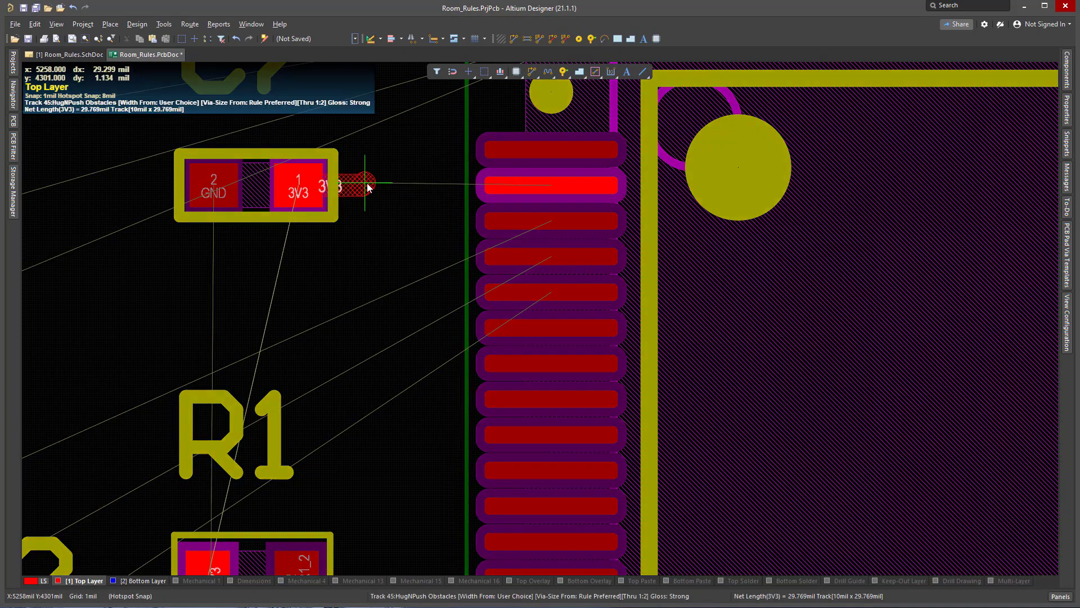
pyautogui.press('Tab')
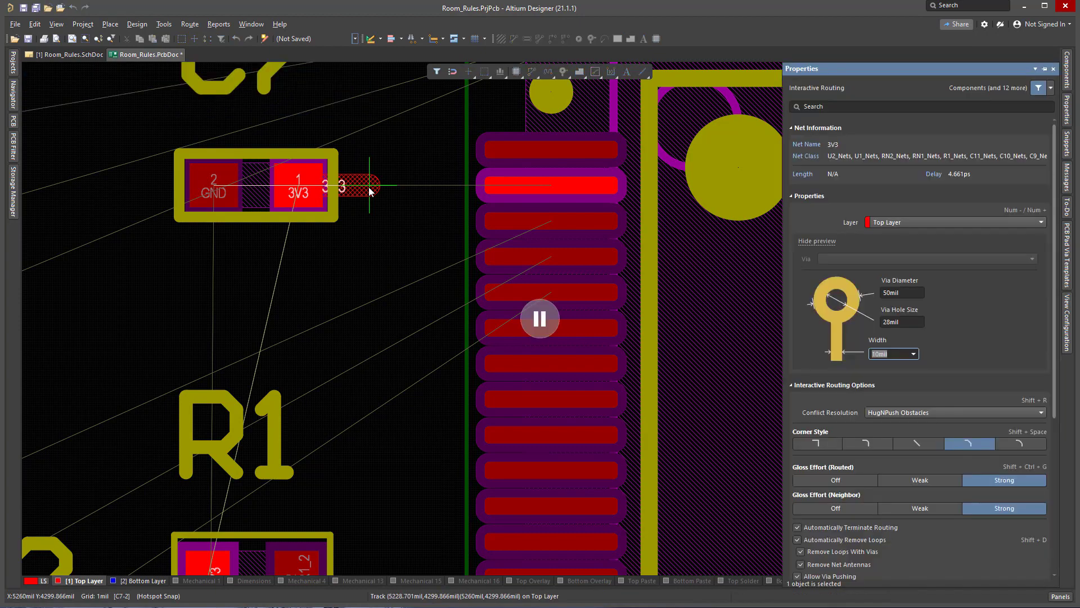
pyautogui.press('Return')
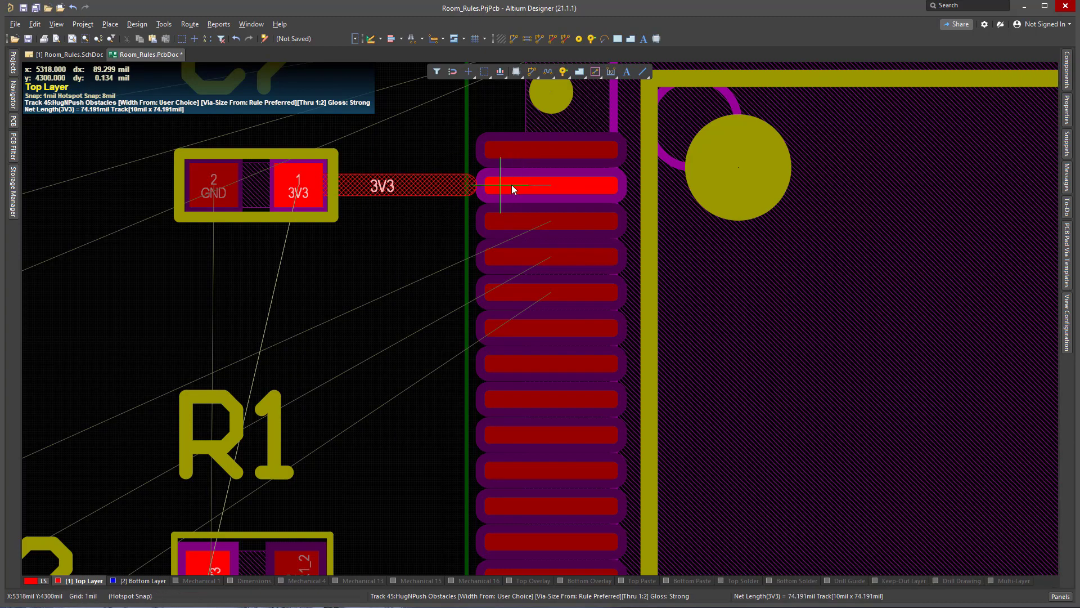
pyautogui.press('Escape')
pyautogui.press('Escape')
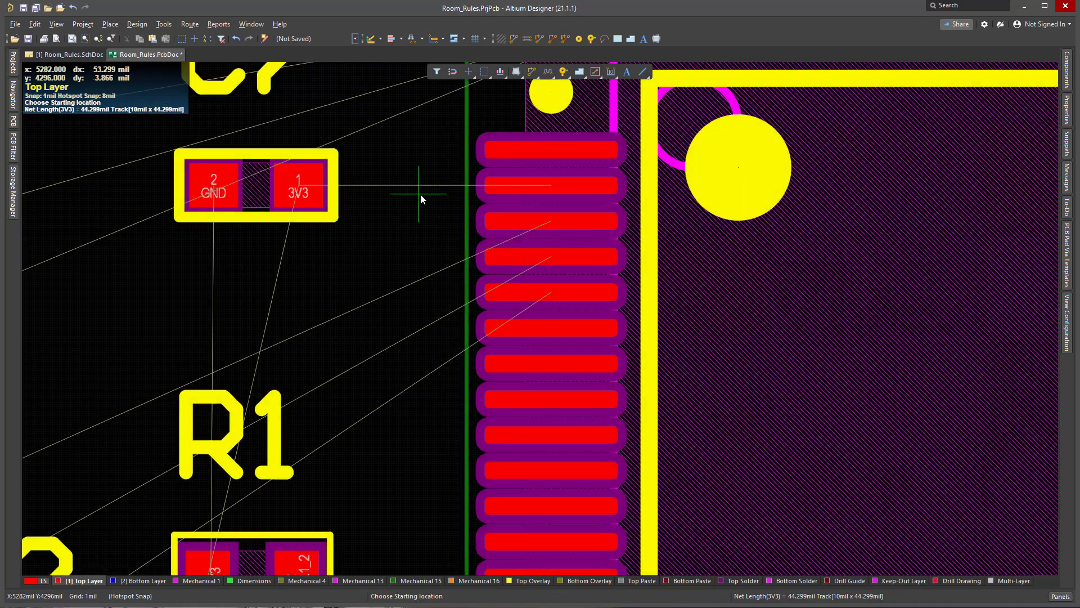
pyautogui.keyDown('ctrl'); pyautogui.scroll(-6, 423, 194); pyautogui.keyUp('ctrl')
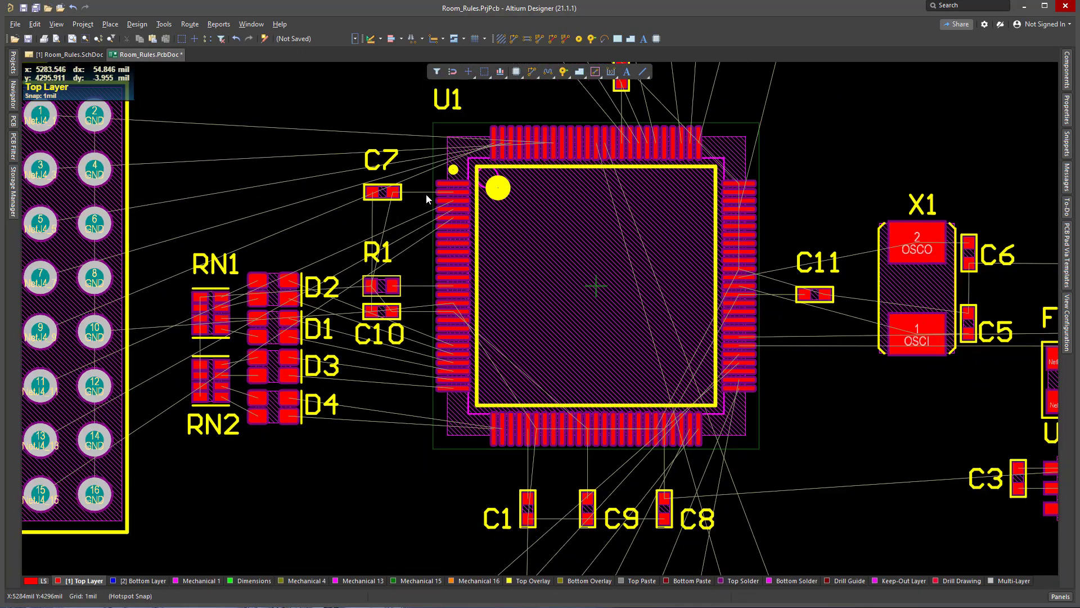
# - Place a rectangular room about 676 by 671 mil enclosing component U1
pyautogui.moveTo(567, 219); pyautogui.dragTo(538, 239, button='right')
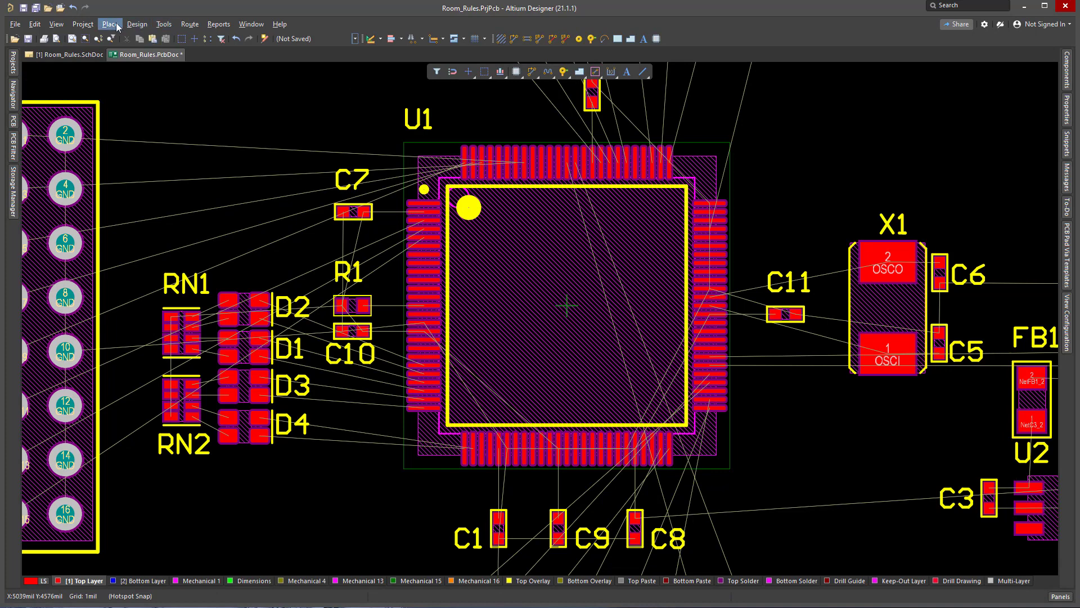
pyautogui.click(136, 24)
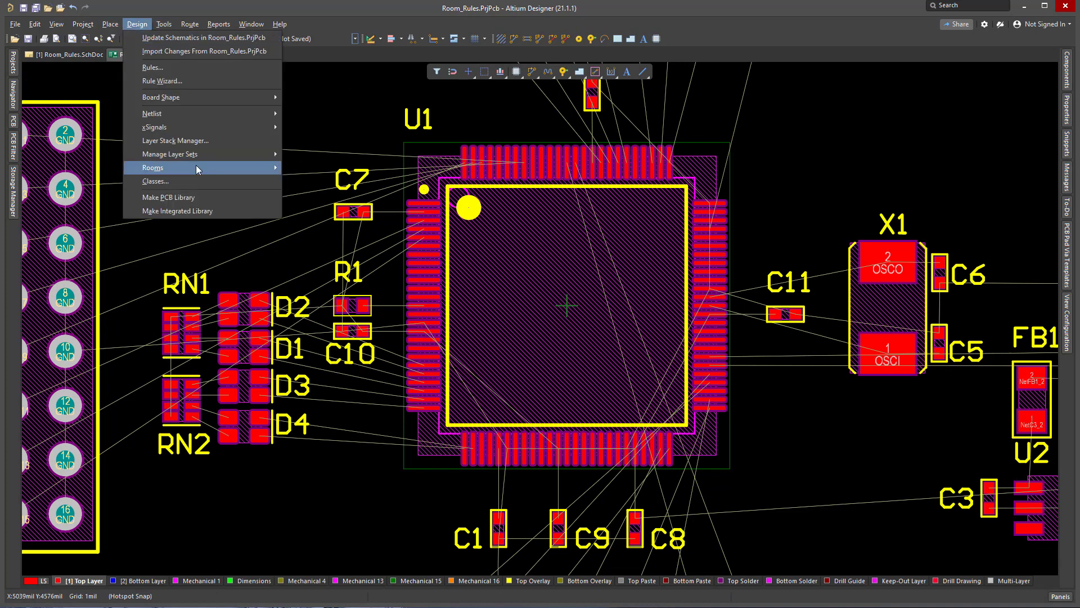
pyautogui.moveTo(196, 164)
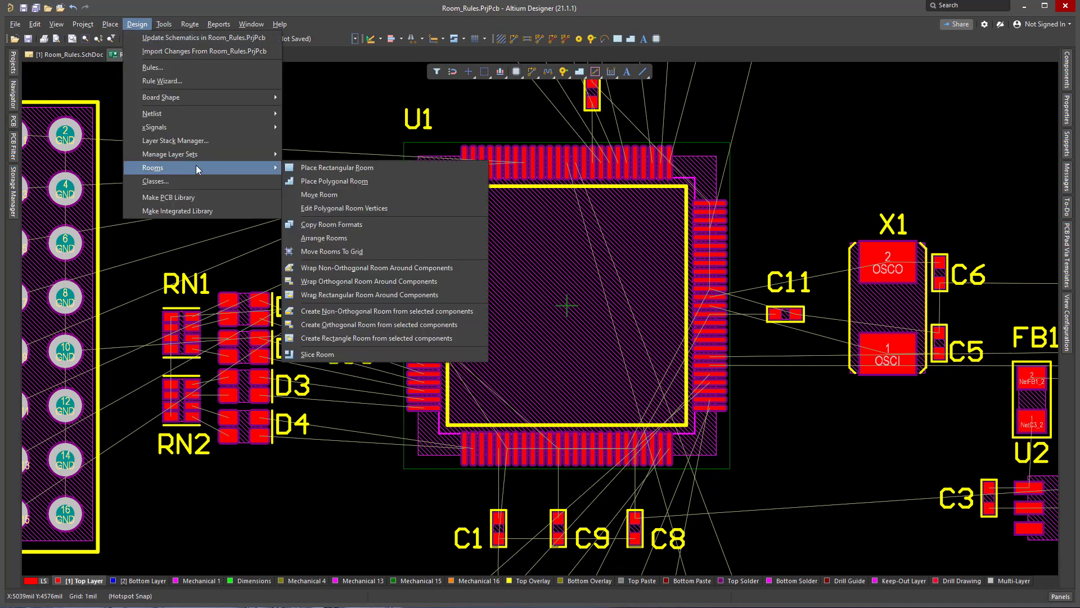
pyautogui.click(309, 168)
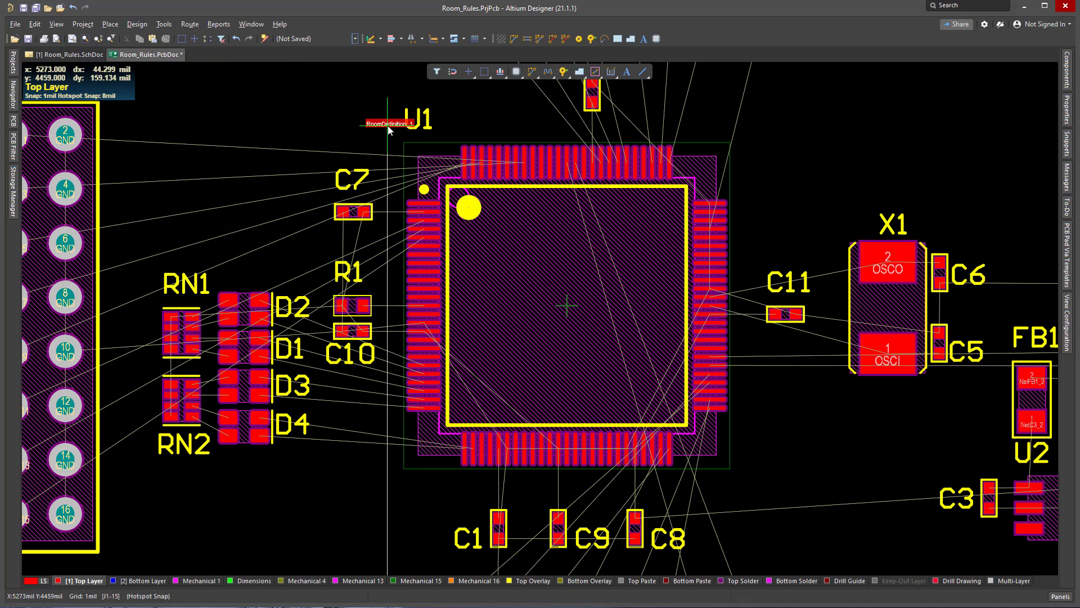
pyautogui.click(387, 125)
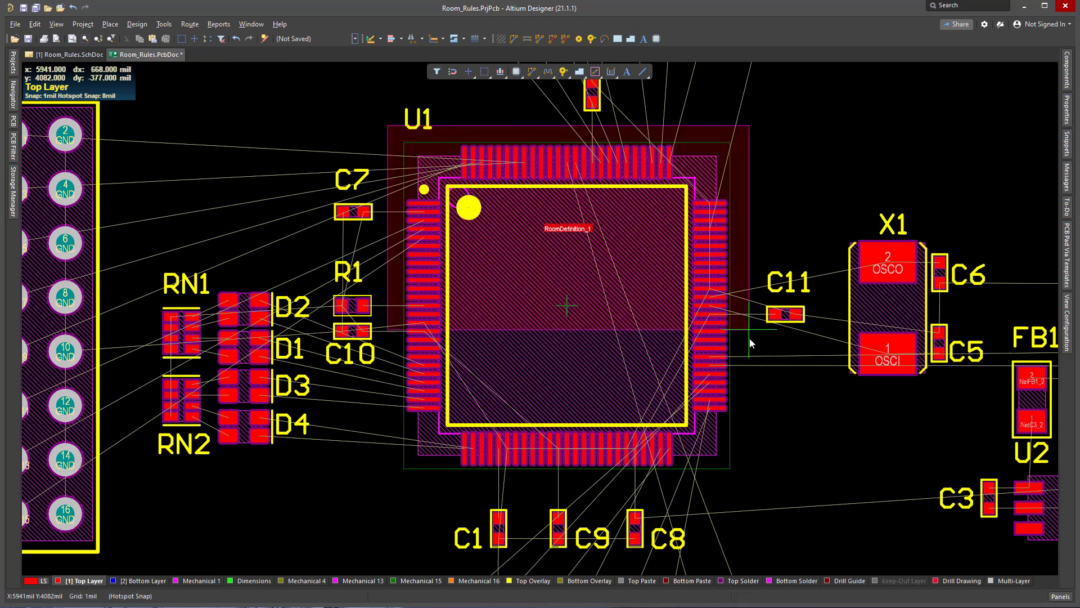
pyautogui.click(754, 488)
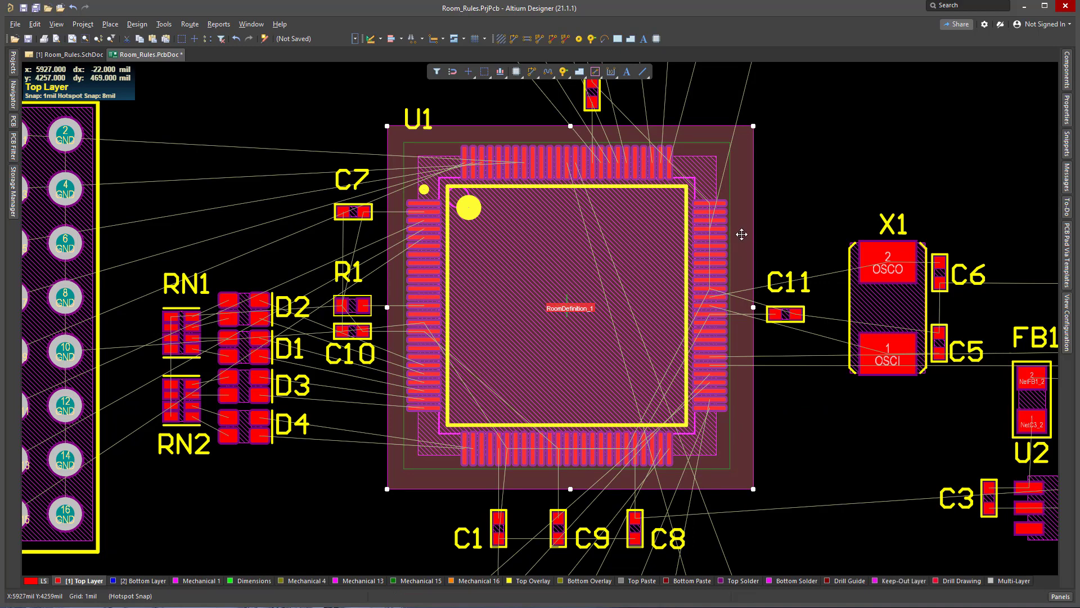
# - Rename the room around U1 as U1_FineTracks
pyautogui.doubleClick(741, 234)
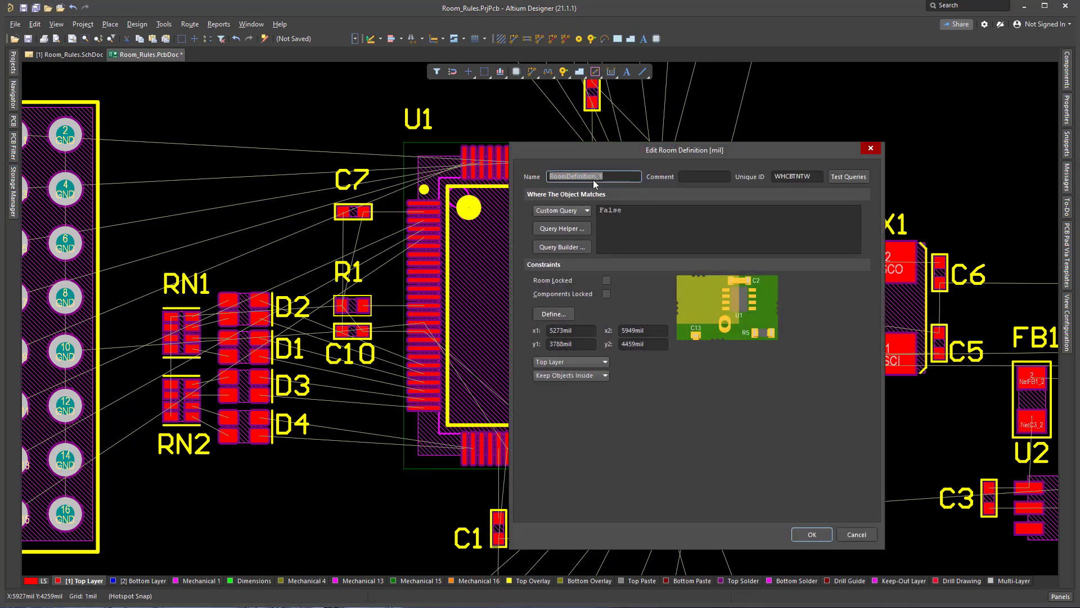
pyautogui.write('U1_FineTracks')
pyautogui.click(812, 534)
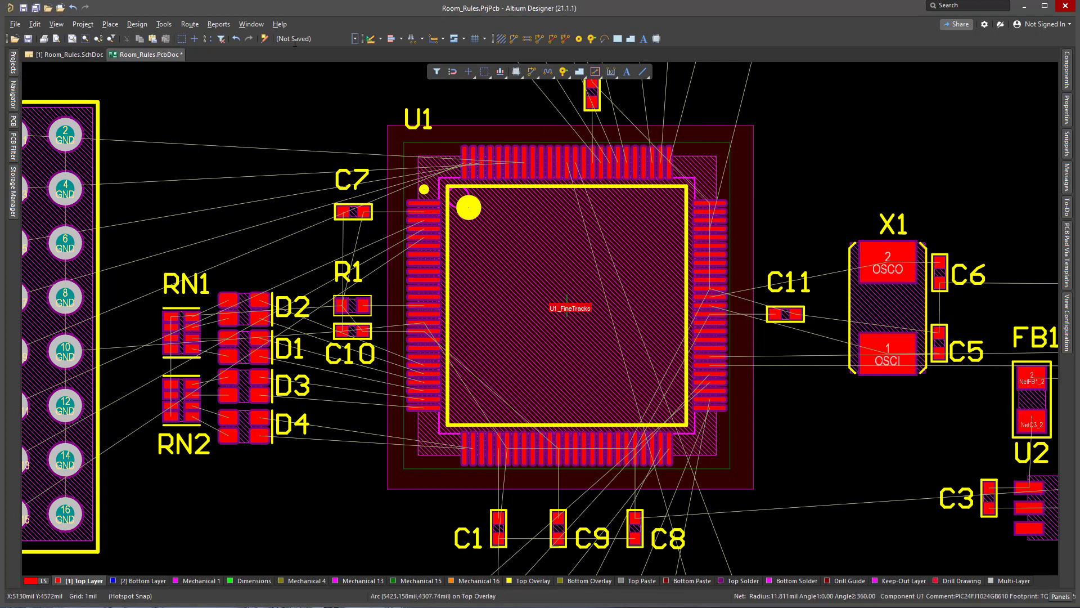
# - Create a new routing Width design rule and name it U1_Fine
pyautogui.click(137, 23)
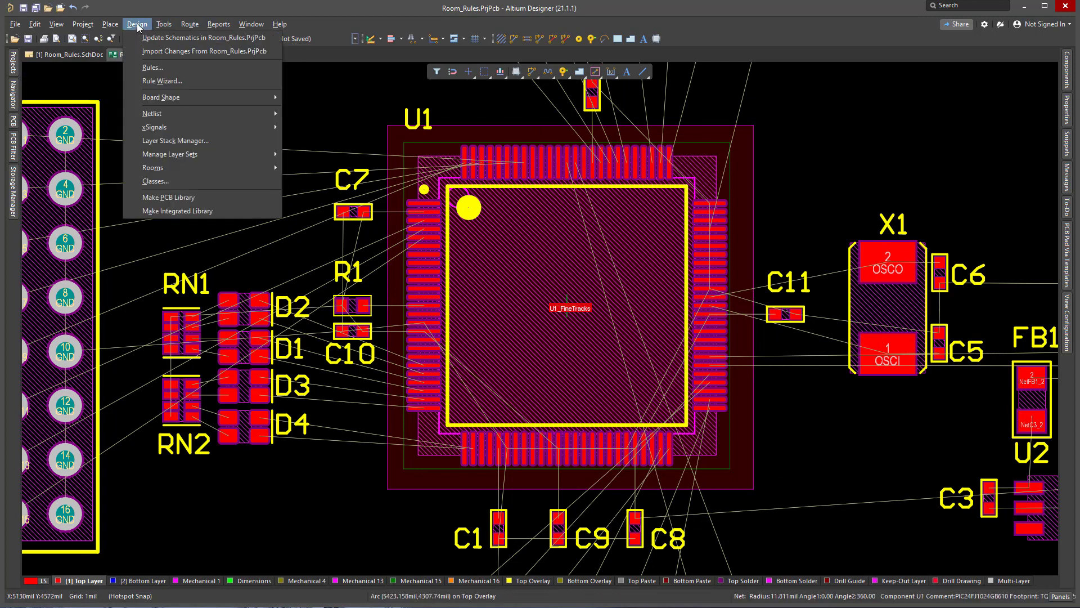
pyautogui.click(152, 68)
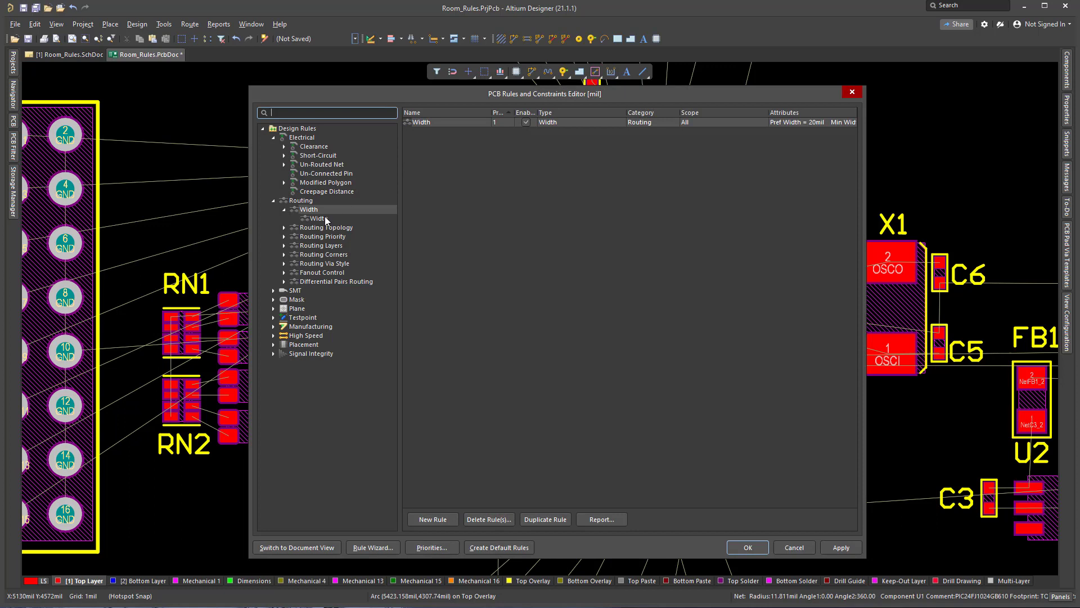
pyautogui.rightClick(322, 209)
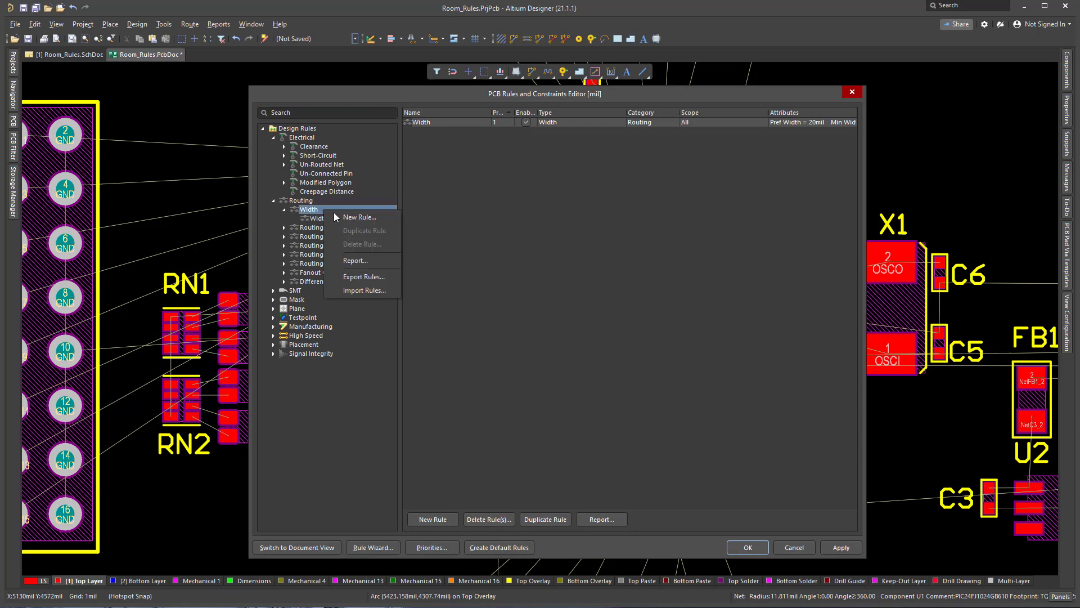
pyautogui.click(353, 216)
pyautogui.doubleClick(443, 124)
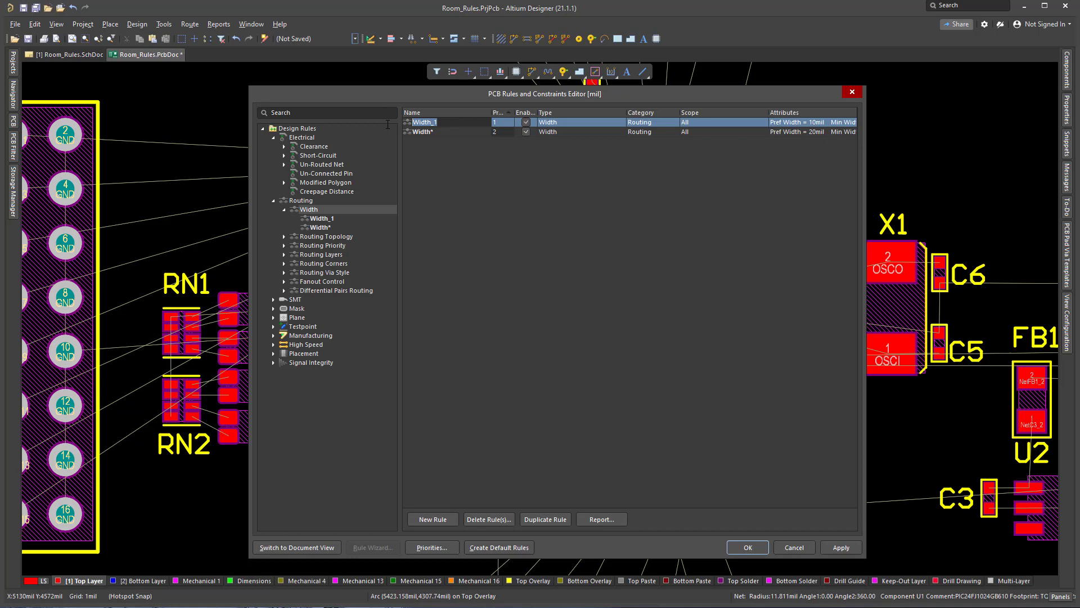
pyautogui.write('U1_Fine')
pyautogui.press('Return')
# - Scope the U1_Fine rule with a custom query that begins with the condition OnLayer('Top Layer')
pyautogui.doubleClick(483, 122)
pyautogui.click(452, 161)
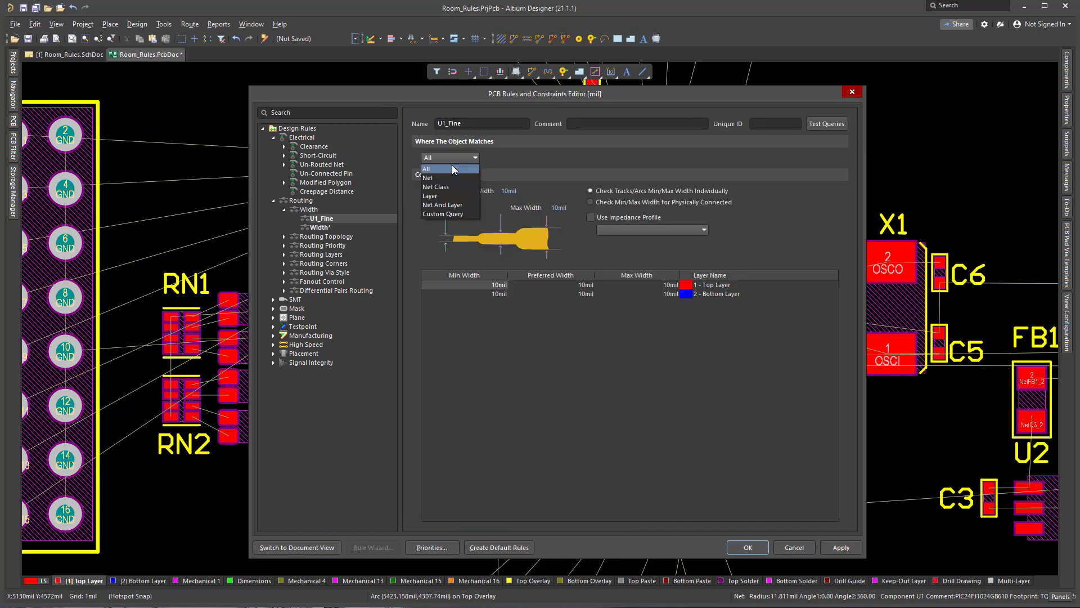
pyautogui.click(450, 211)
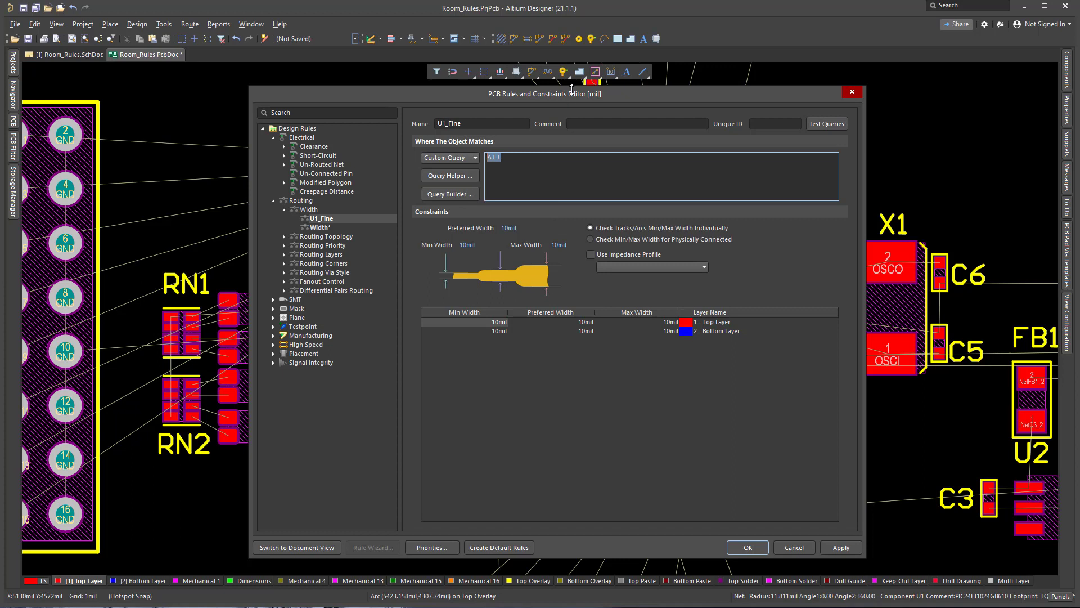
pyautogui.moveTo(586, 93); pyautogui.dragTo(678, 86)
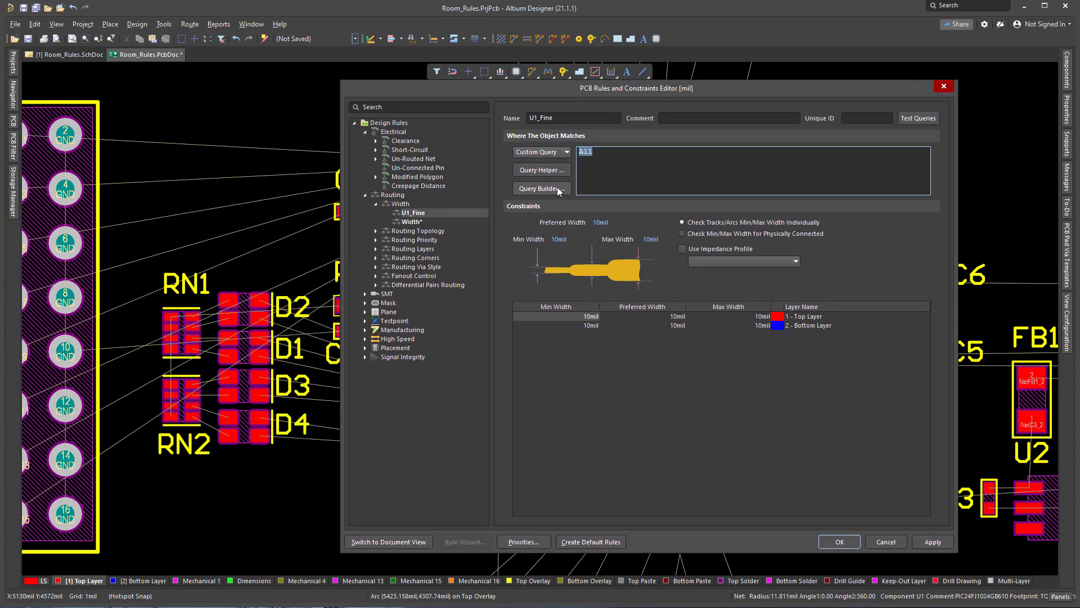
pyautogui.write('(On')
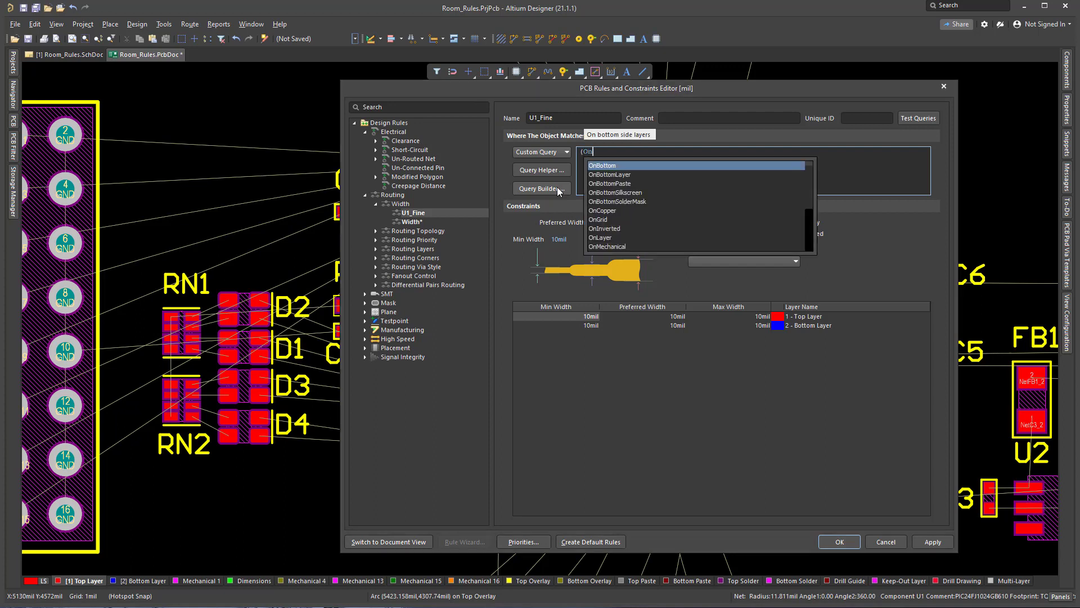
pyautogui.write('La')
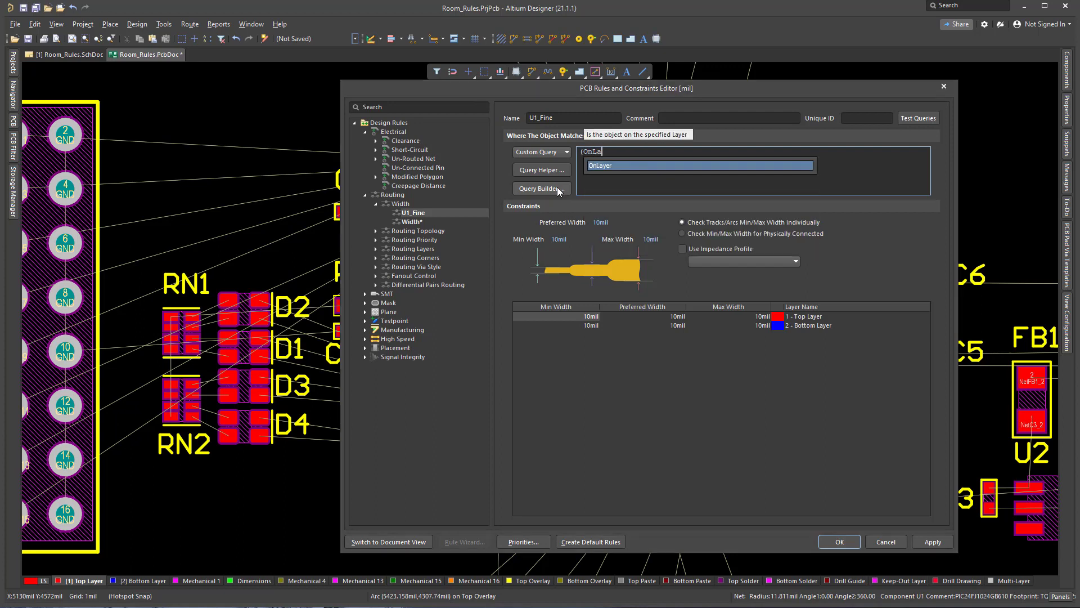
pyautogui.press('Return')
pyautogui.write("('to")
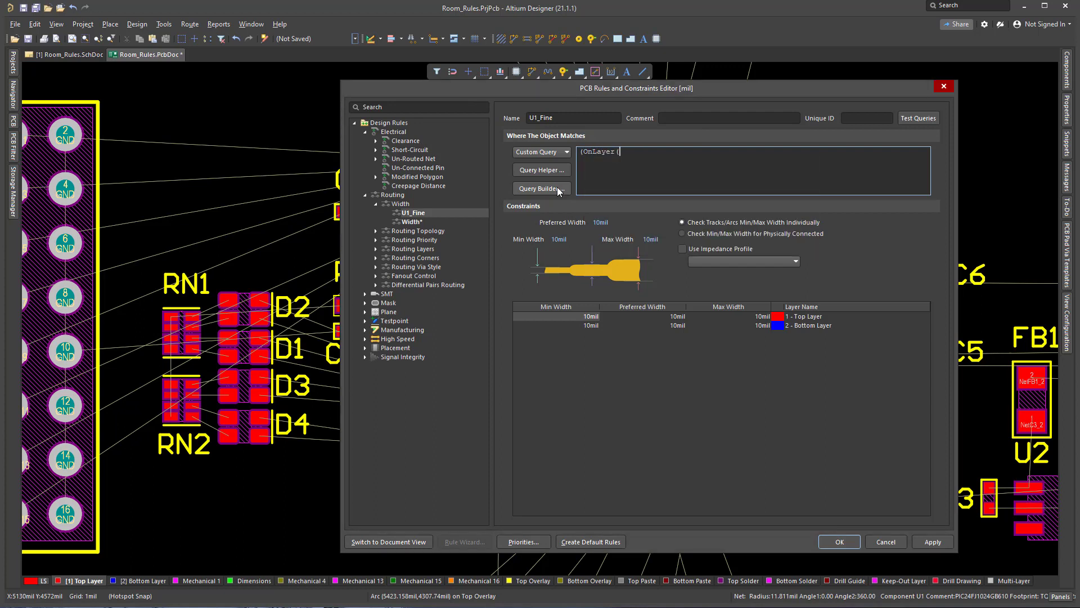
pyautogui.press('BackSpace')
pyautogui.press('BackSpace')
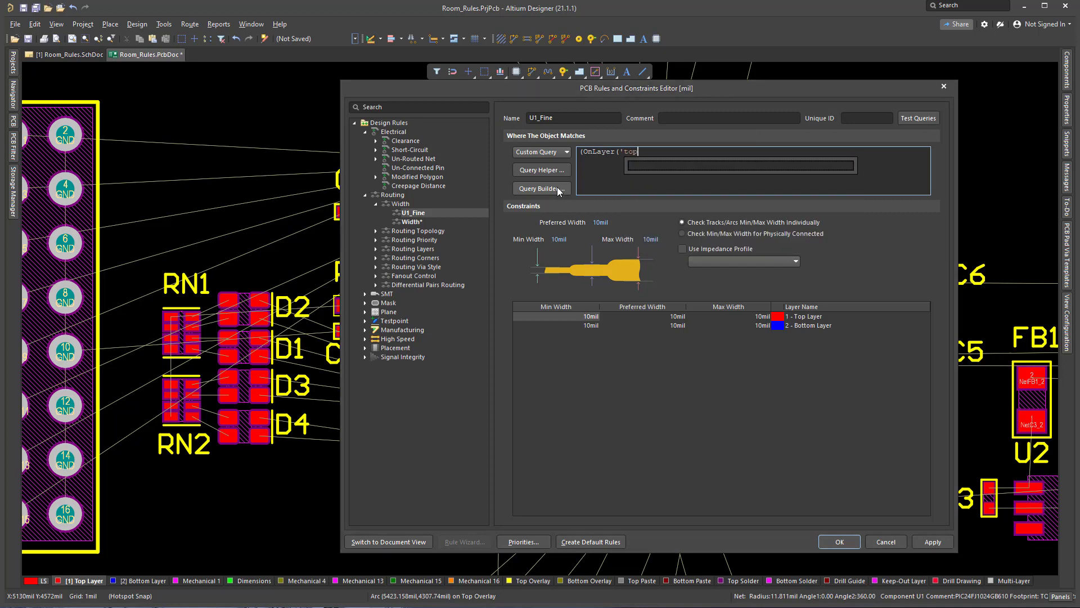
pyautogui.write('Top L')
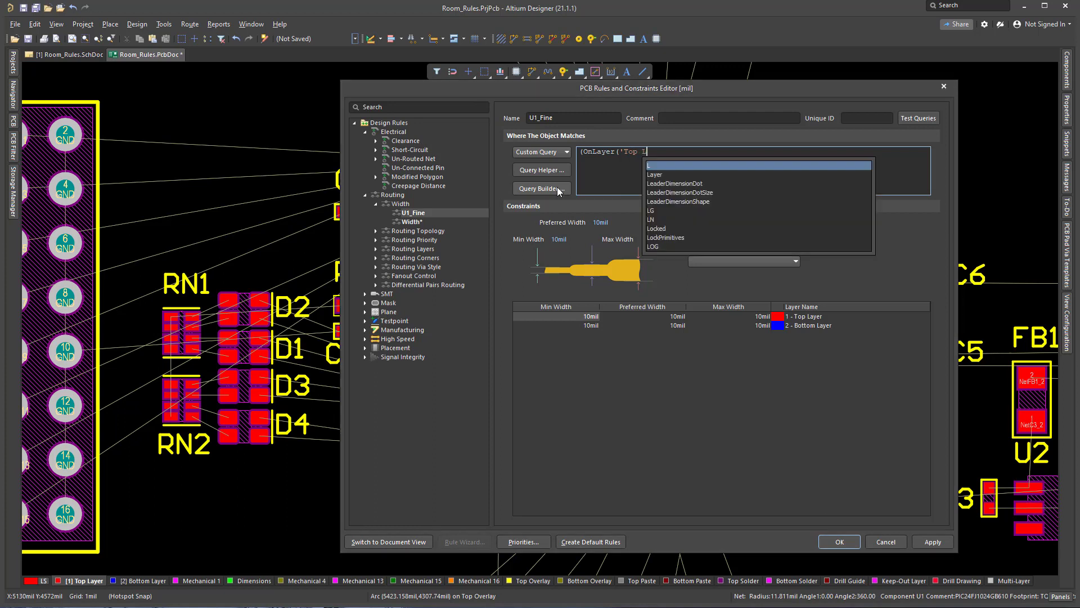
pyautogui.write("ayer'")
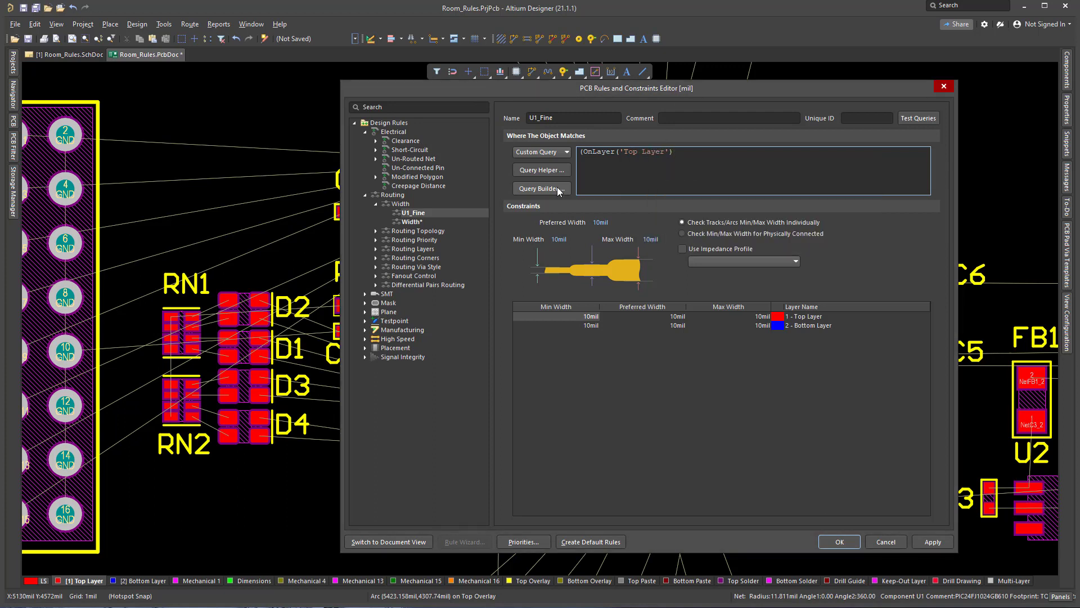
# - Extend the rule's query with AND (WithinRoom('U1_FineTracks'))
pyautogui.write(')) A')
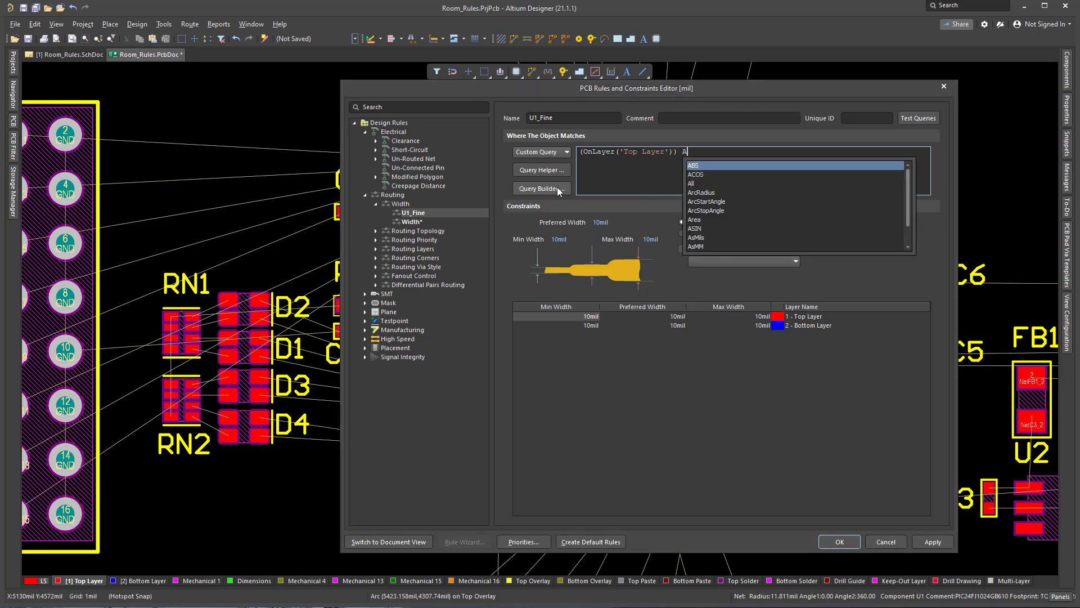
pyautogui.write('ND (')
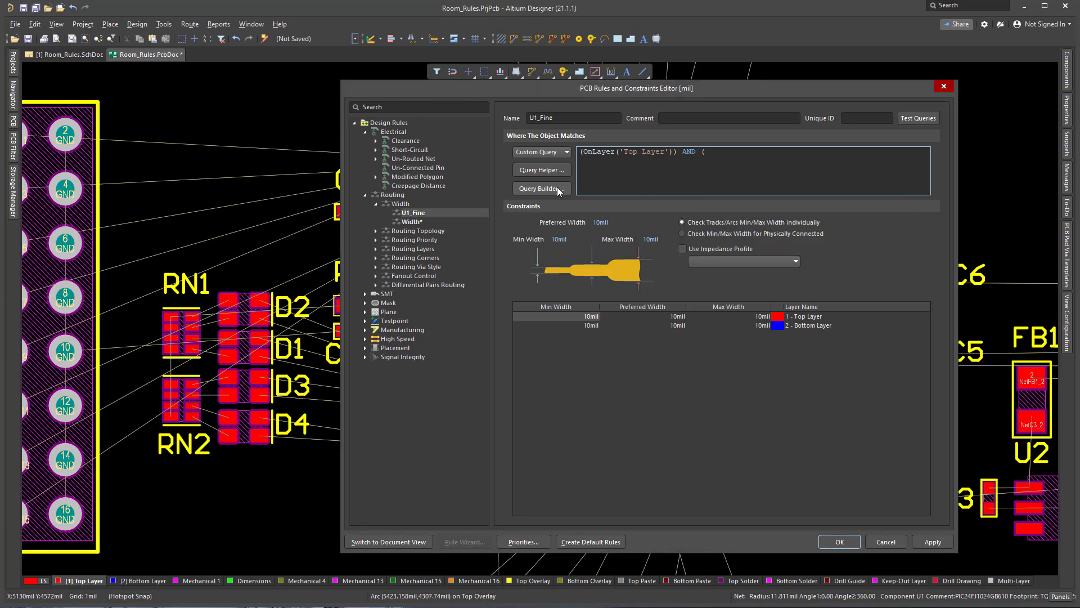
pyautogui.write('With')
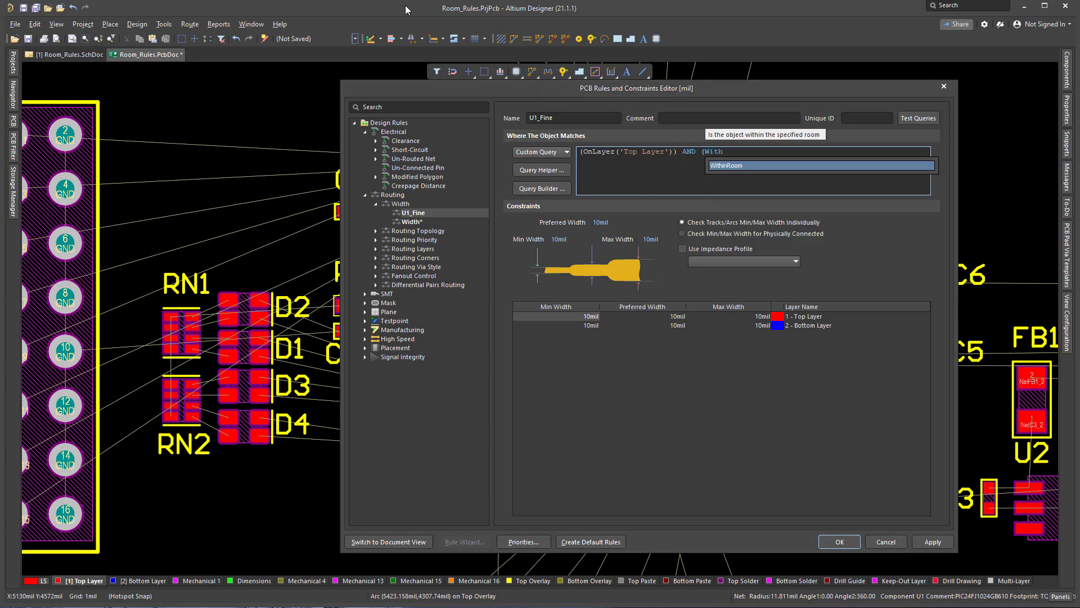
pyautogui.click(733, 166)
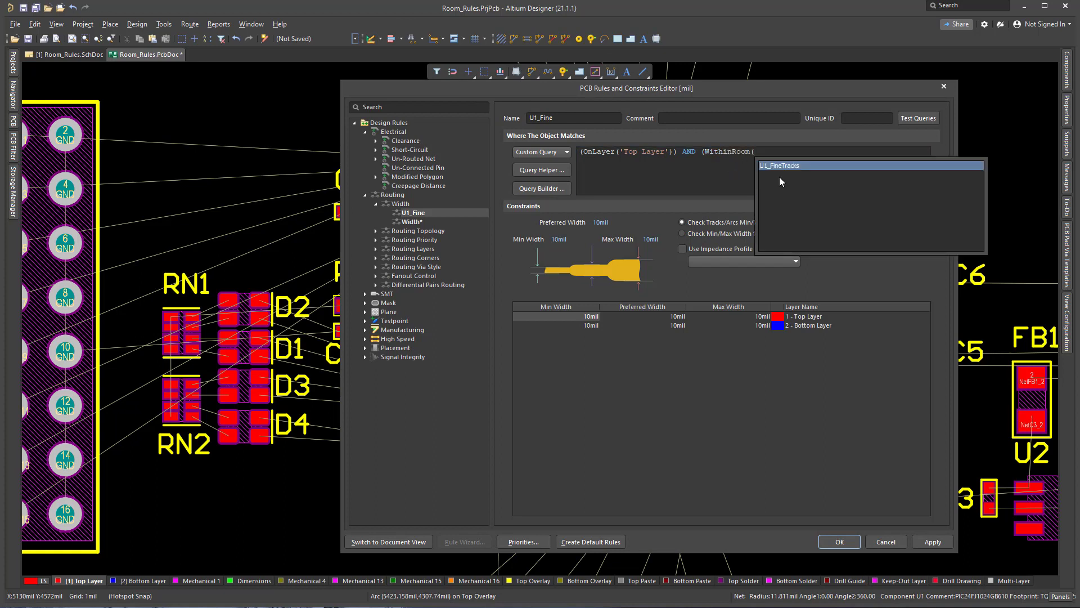
pyautogui.click(791, 165)
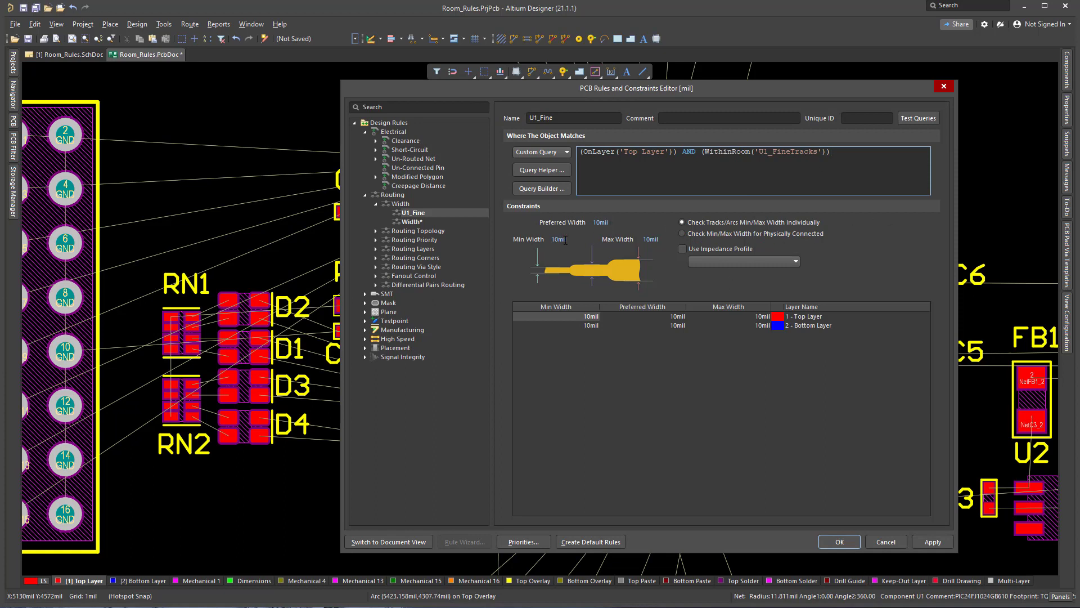
# - Set the U1_Fine rule's Top Layer minimum, preferred and maximum widths to 7 mil, and apply the rule
pyautogui.click(601, 320)
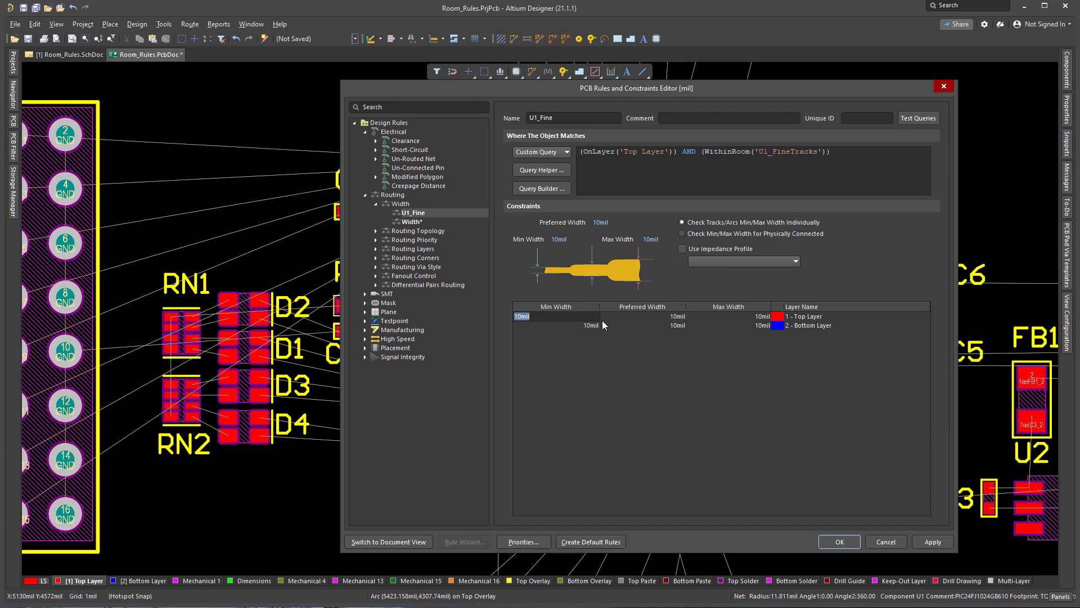
pyautogui.write('7mil')
pyautogui.press('Tab')
pyautogui.write('7mil')
pyautogui.press('Tab')
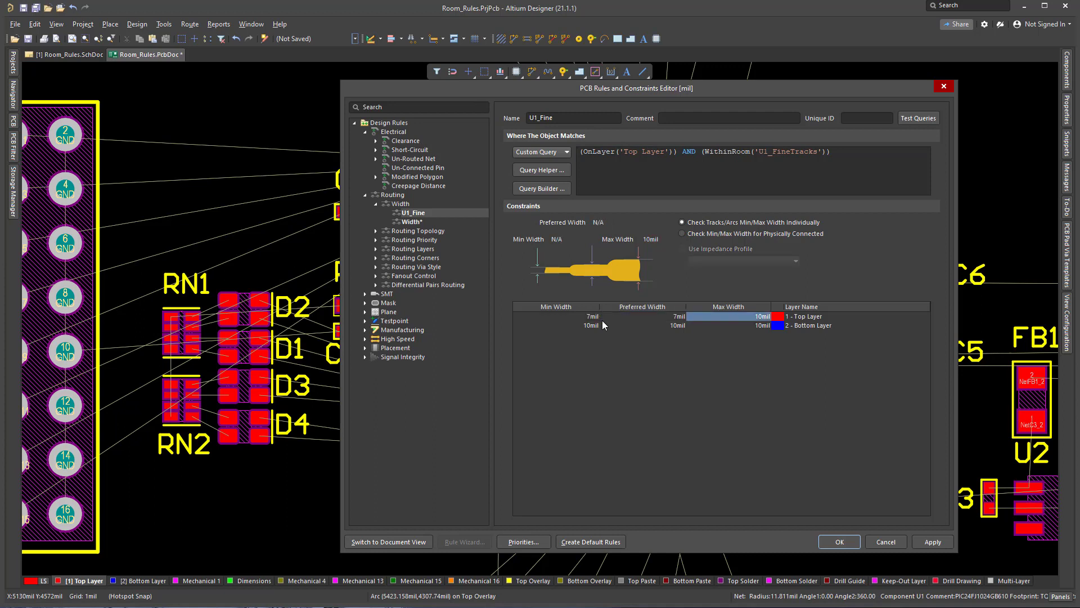
pyautogui.write('7mil')
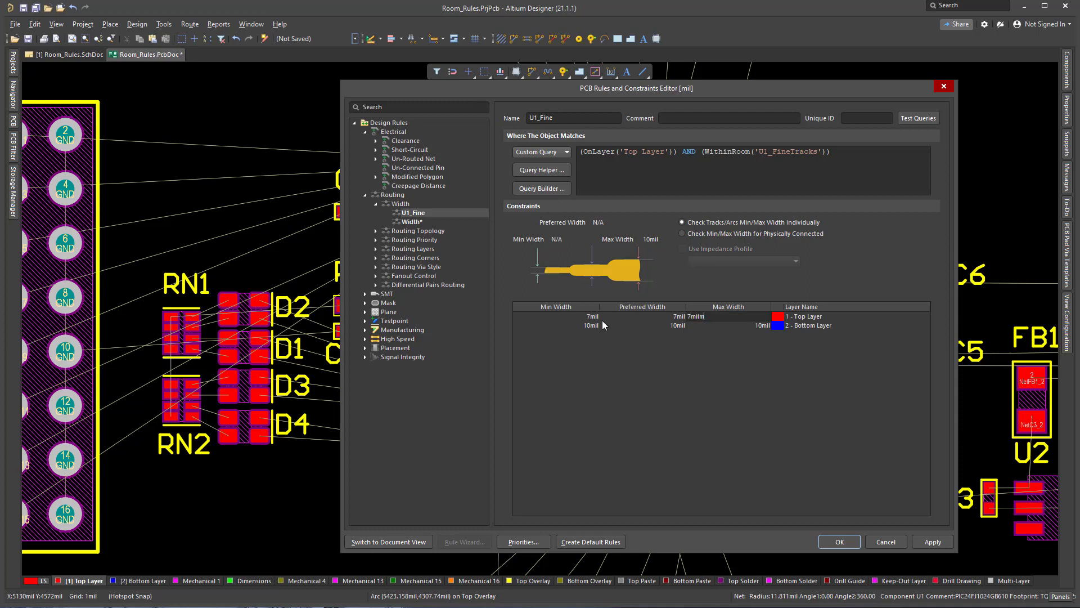
pyautogui.press('Return')
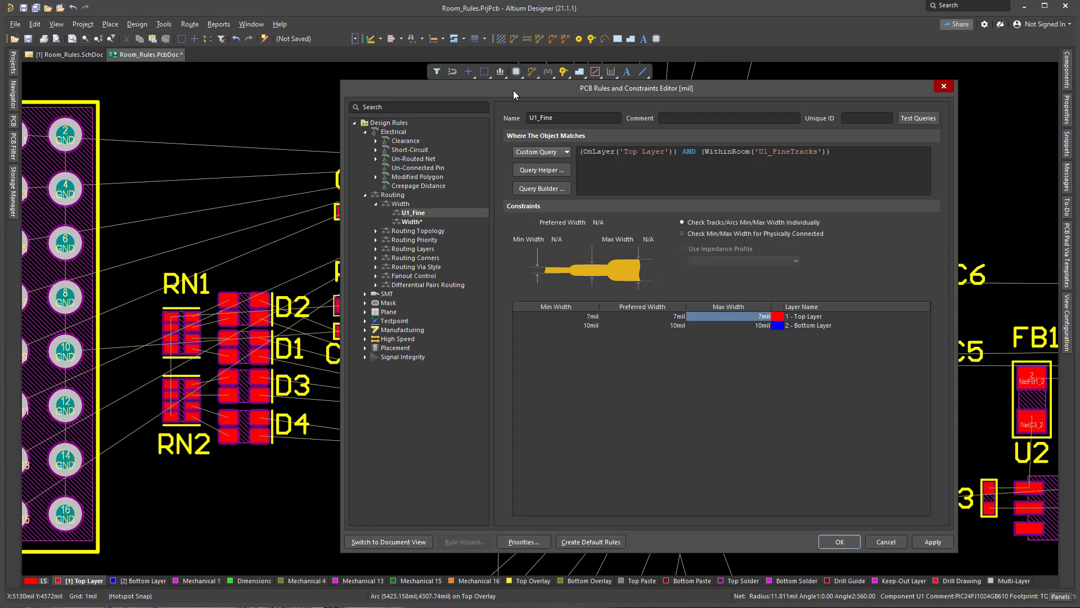
pyautogui.click(931, 541)
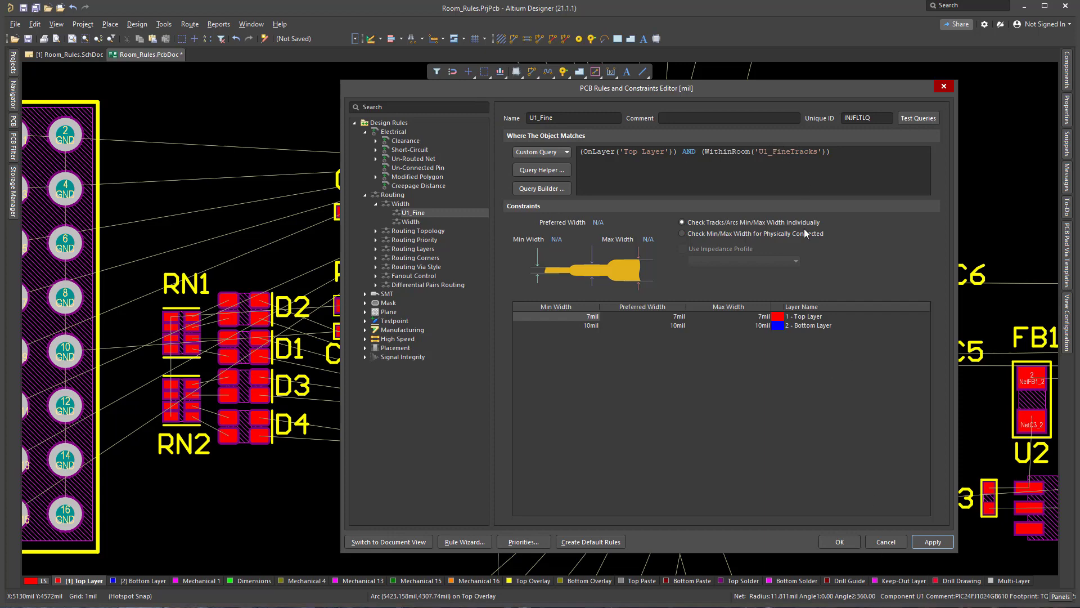
pyautogui.click(839, 542)
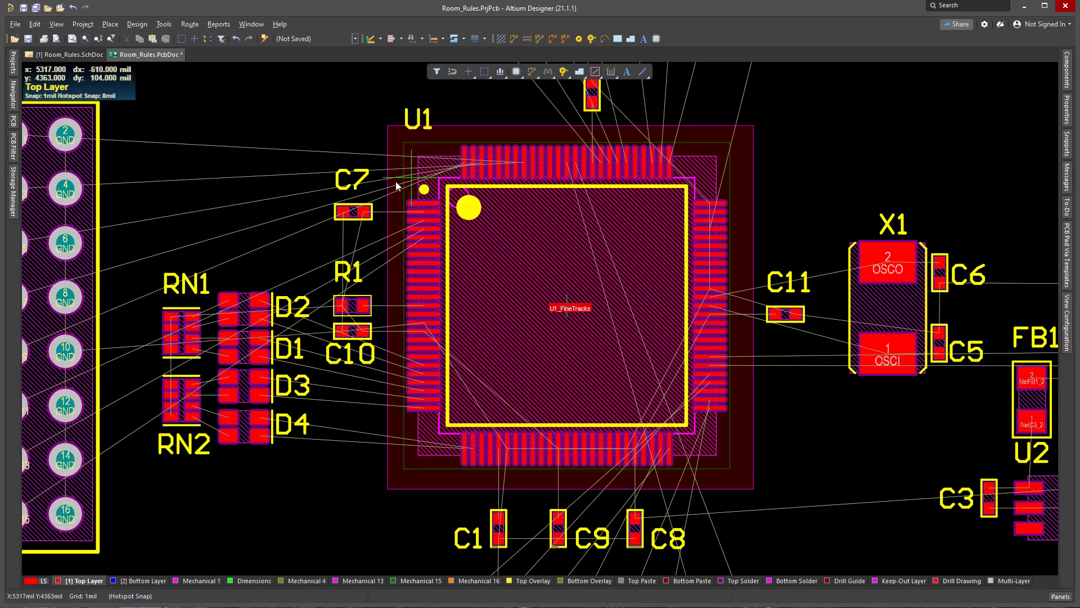
# - Try to route the 3V3 connection from C7's pad 1 to its U1 pad on the top layer
pyautogui.keyDown('ctrl'); pyautogui.scroll(2, 381, 217); pyautogui.keyUp('ctrl')
pyautogui.keyDown('ctrl'); pyautogui.scroll(4, 380, 216); pyautogui.keyUp('ctrl')
pyautogui.hotkey('ctrl', 'w')
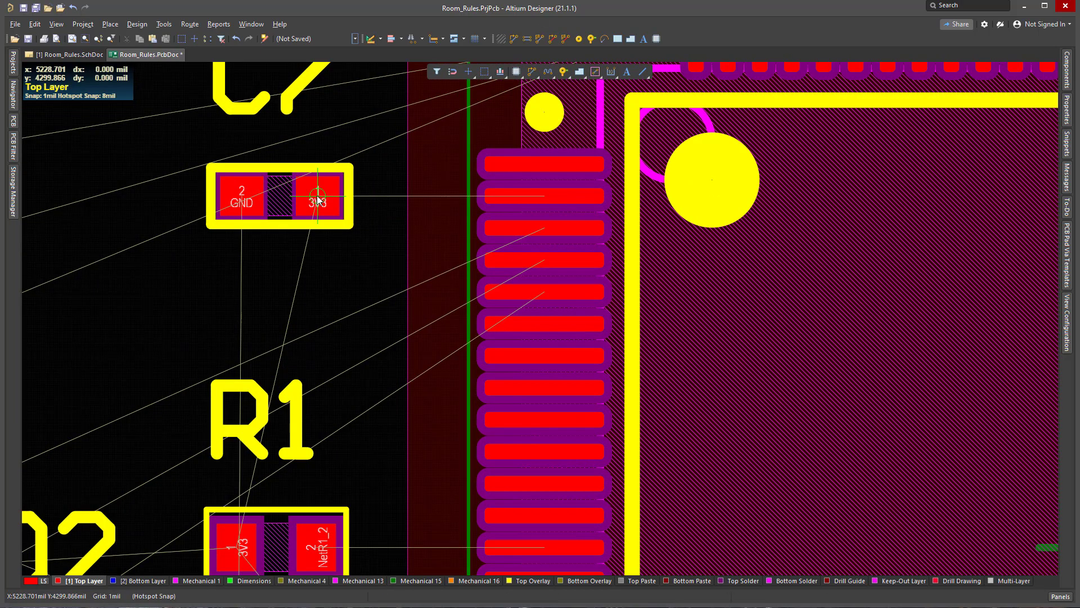
pyautogui.click(320, 200)
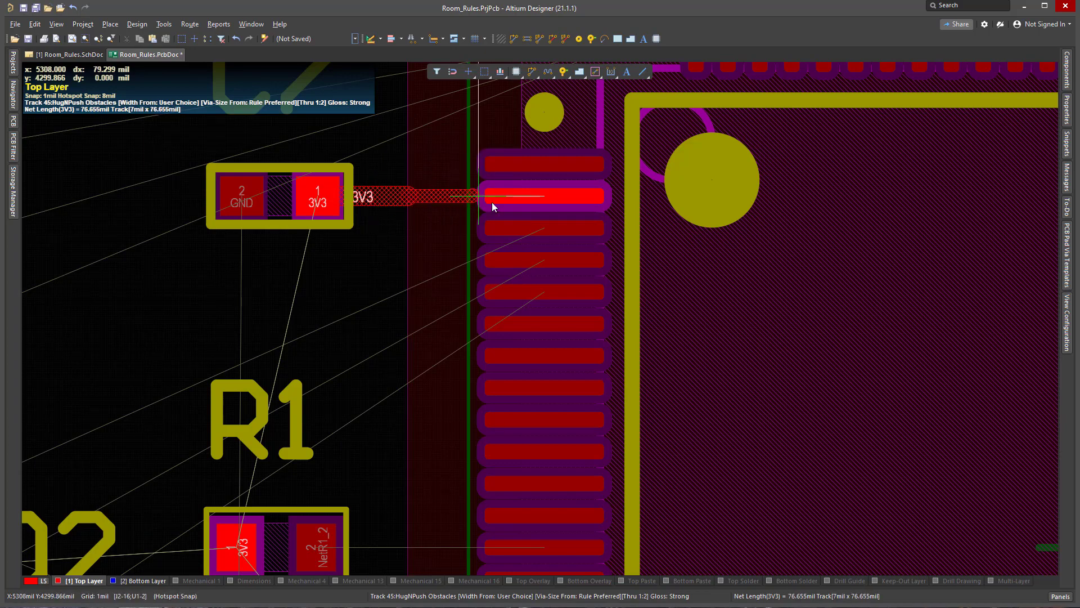
pyautogui.press('Escape')
pyautogui.press('Escape')
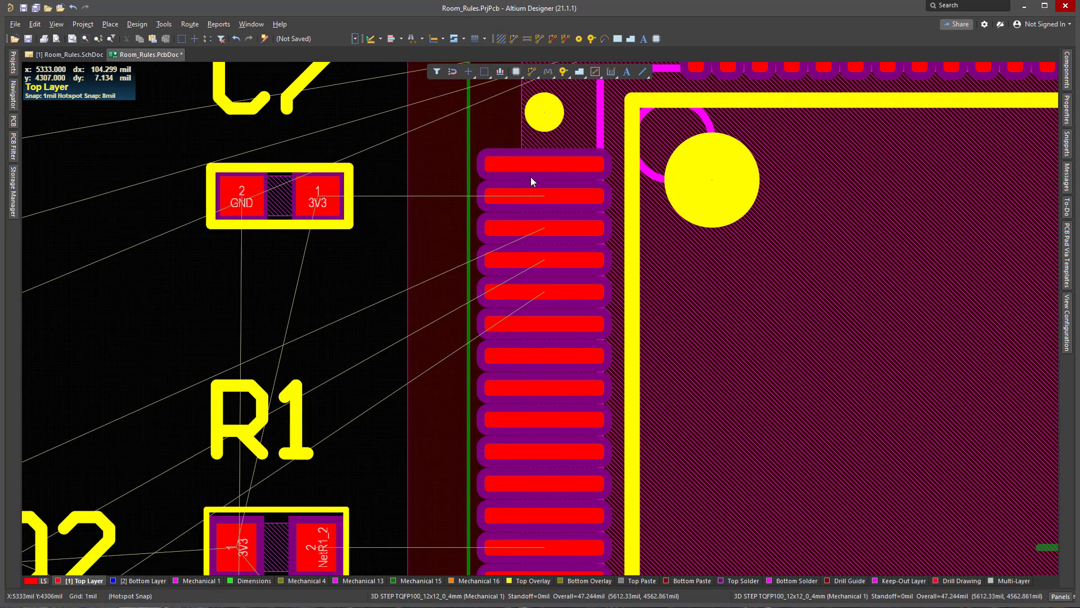
# - Set the Track to SMD Pad clearance in the FinePitch clearance rule to 7 mil and apply it
pyautogui.click(130, 24)
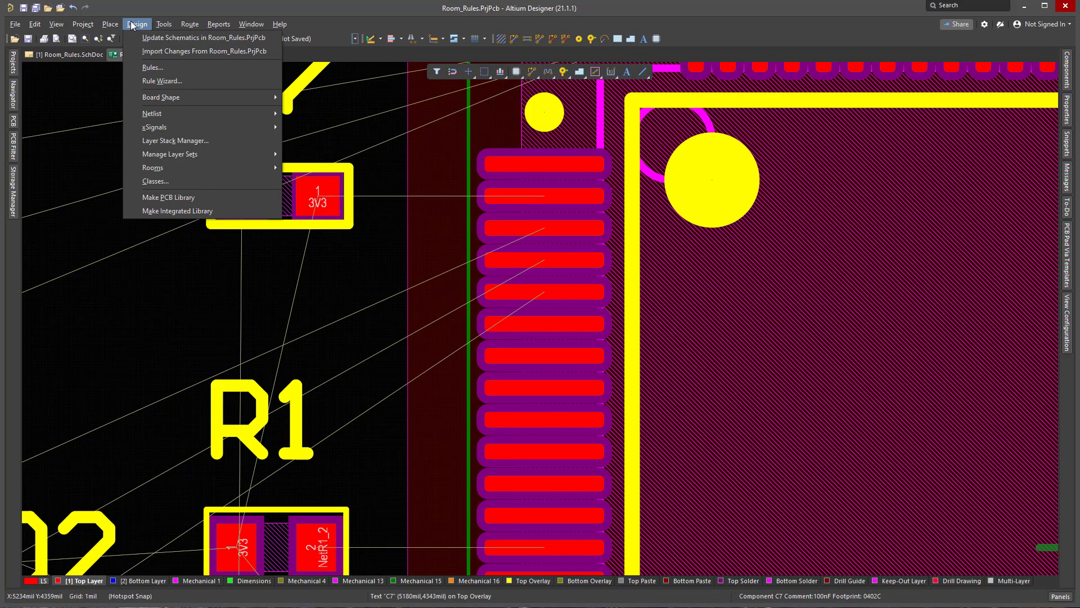
pyautogui.click(152, 68)
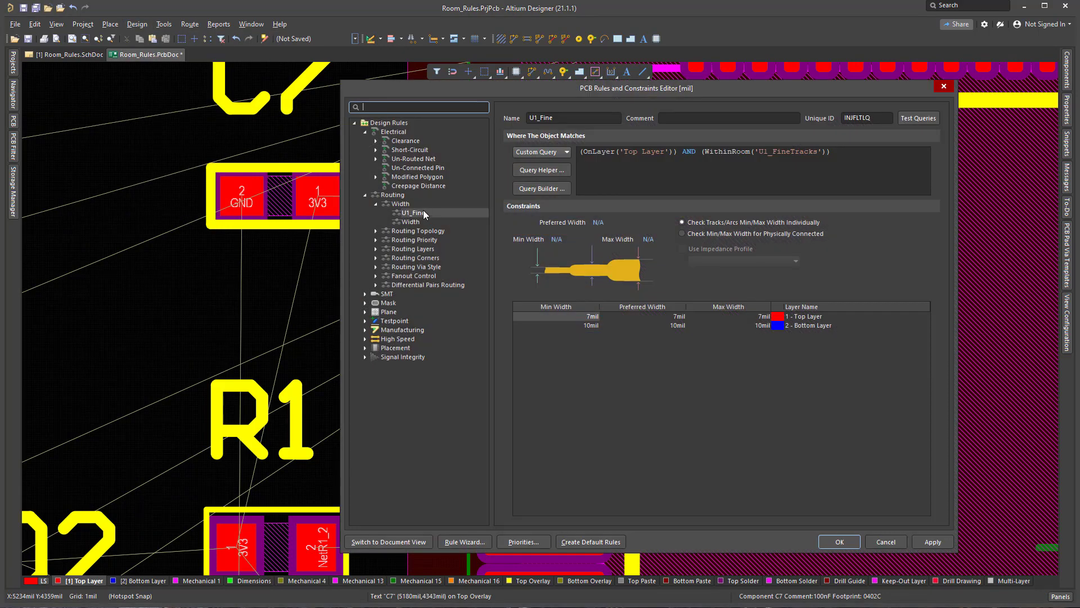
pyautogui.click(376, 140)
pyautogui.click(424, 150)
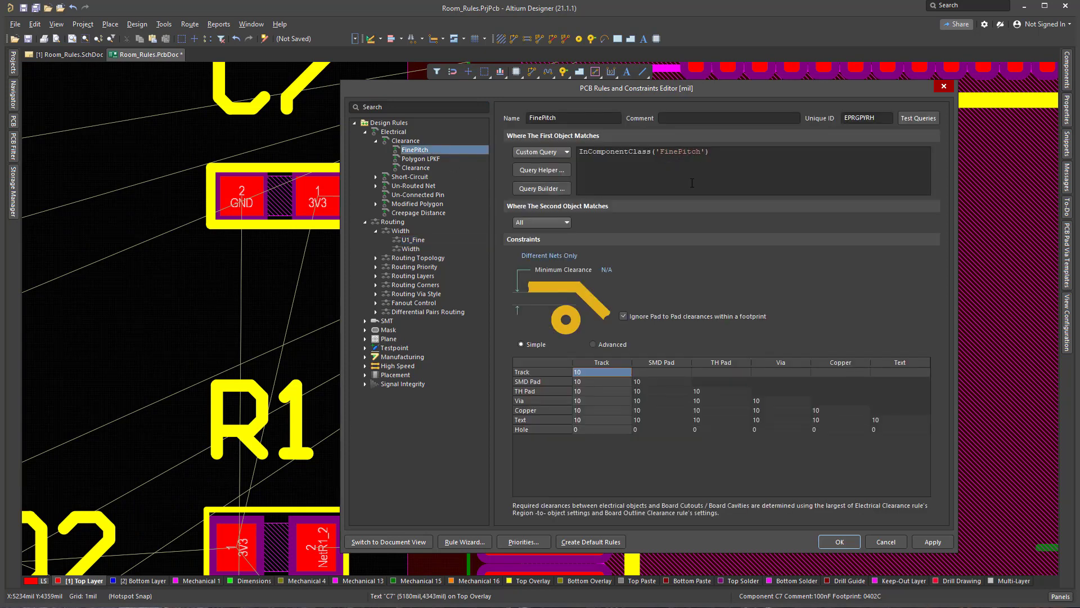
pyautogui.click(598, 381)
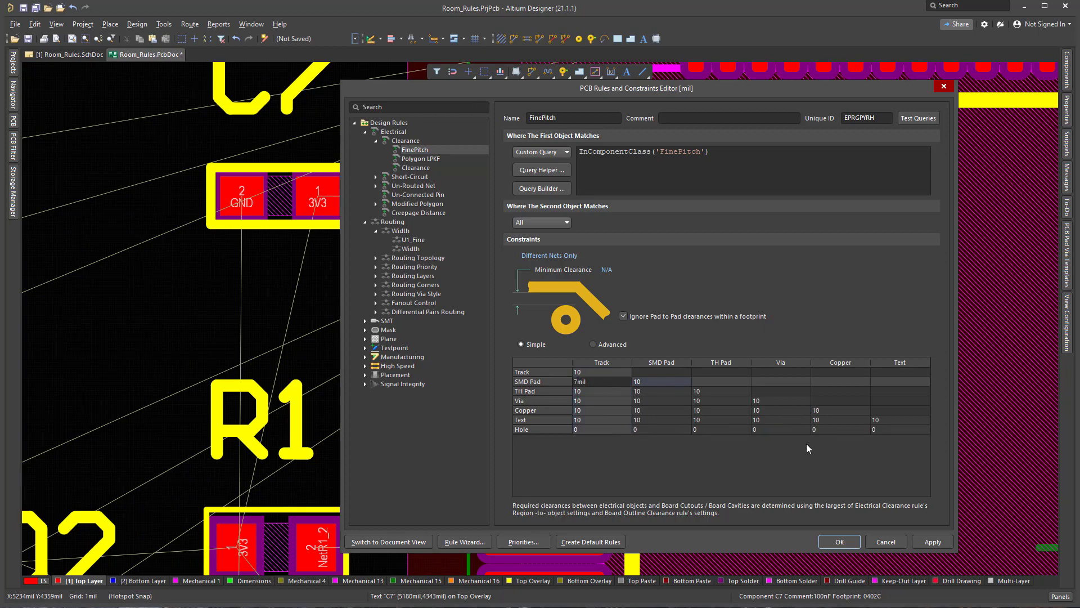
pyautogui.click(931, 541)
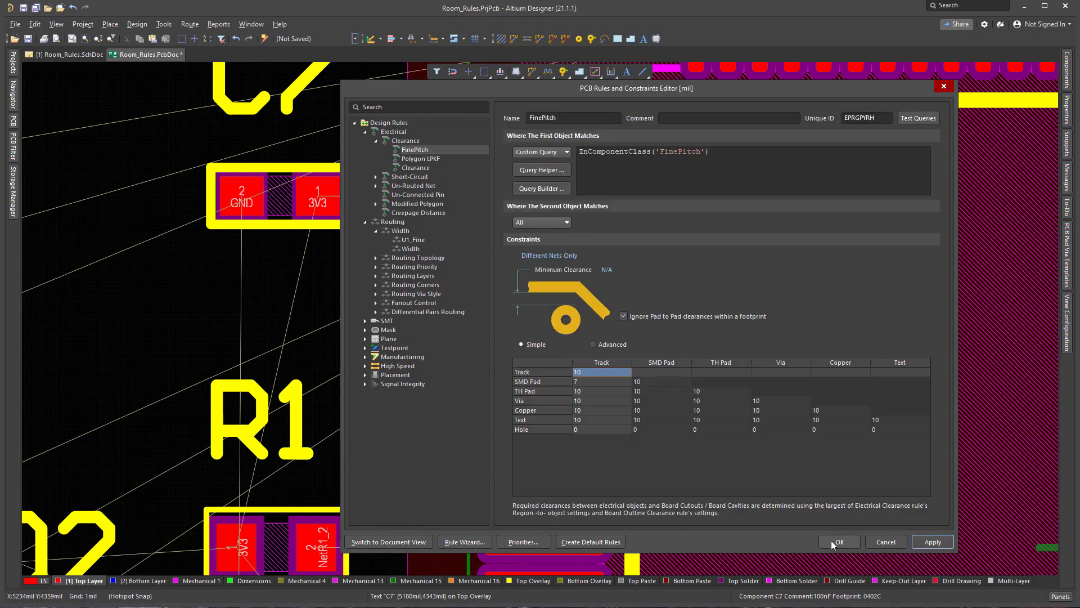
pyautogui.click(832, 541)
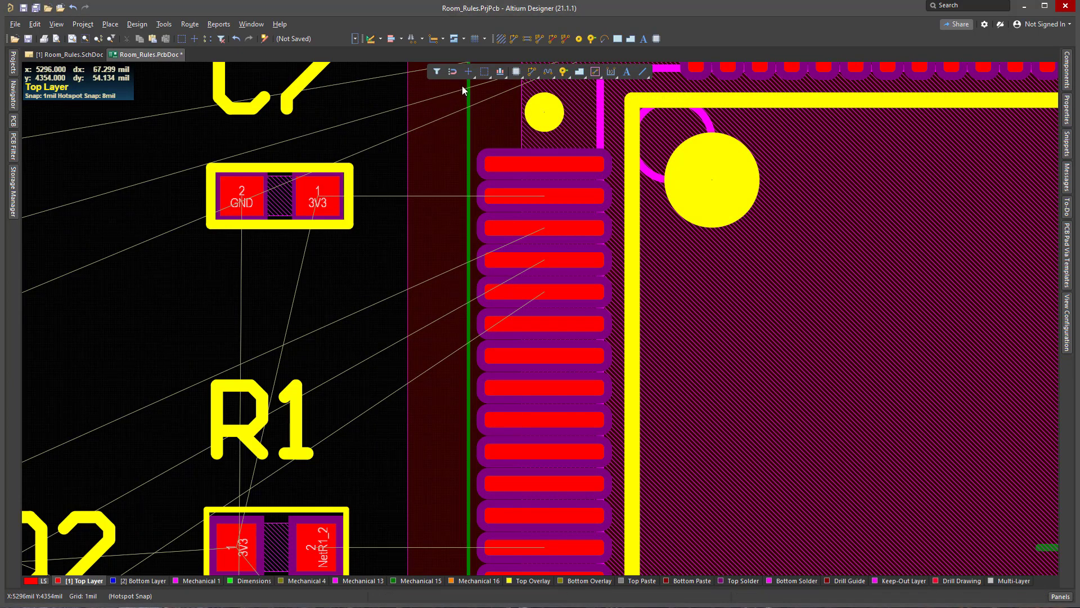
# - Route the 3V3 connection between C7's pad 1 and its U1 pad on the top layer
pyautogui.click(533, 71)
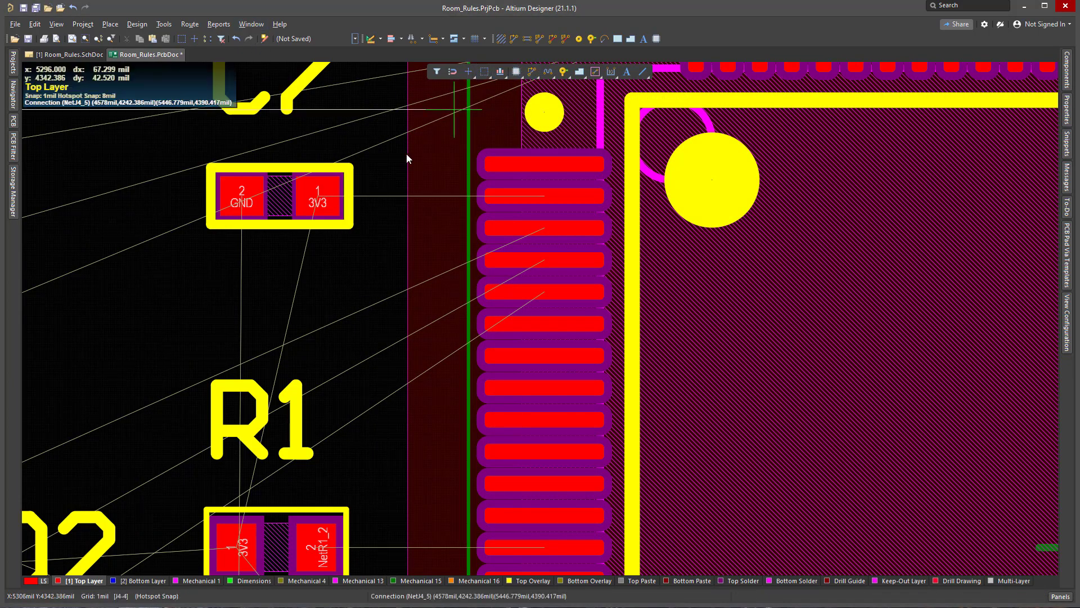
pyautogui.click(383, 197)
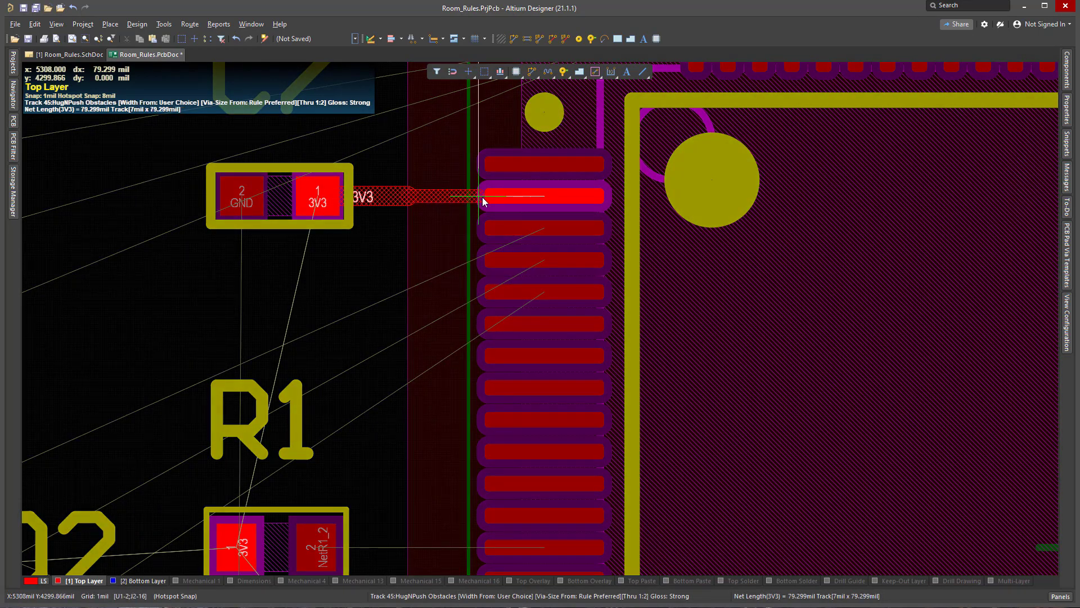
pyautogui.click(534, 197)
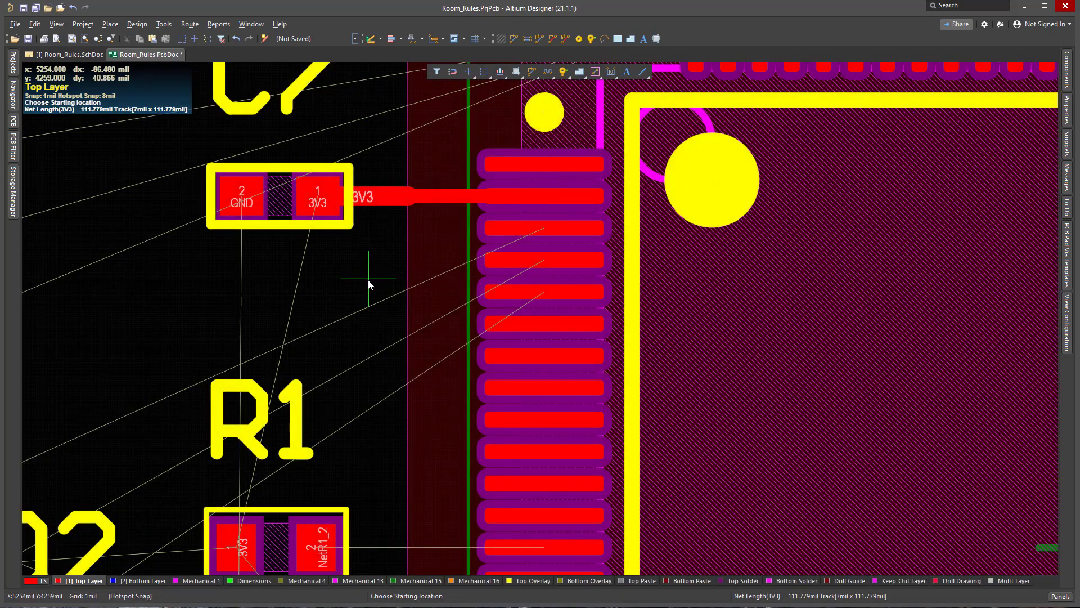
pyautogui.rightClick(357, 320)
# - Route NetD3_K2 from D3's K2 pad to its U1 pad, placing a bend just outside the room
pyautogui.scroll(-4, 354, 326)
pyautogui.keyDown('ctrl'); pyautogui.scroll(-2, 352, 327); pyautogui.keyUp('ctrl')
pyautogui.keyDown('ctrl'); pyautogui.scroll(-1, 352, 326); pyautogui.keyUp('ctrl')
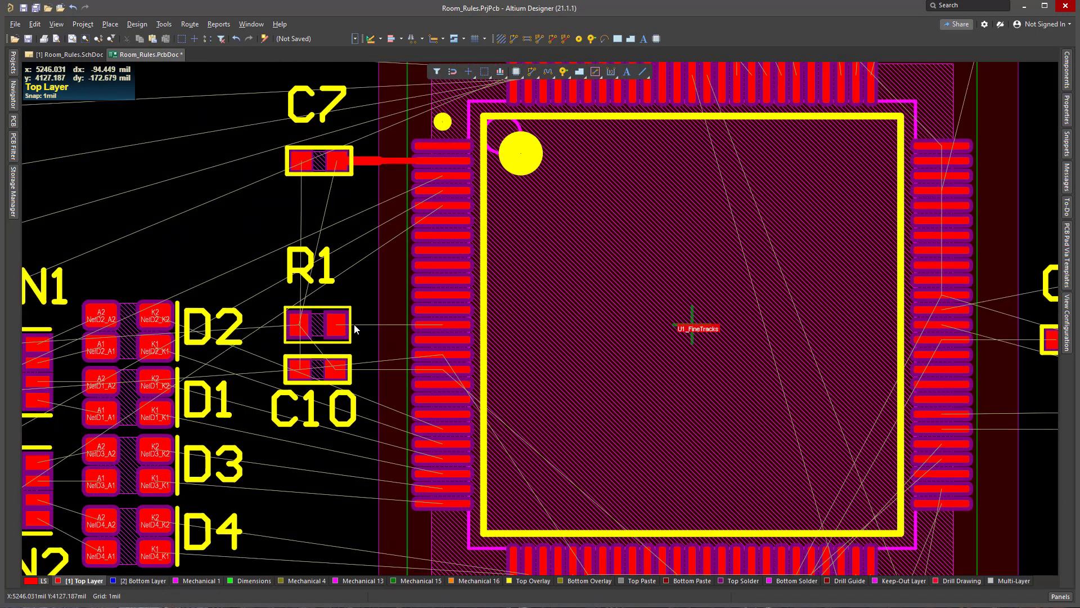
pyautogui.moveTo(352, 326); pyautogui.dragTo(325, 143, button='right')
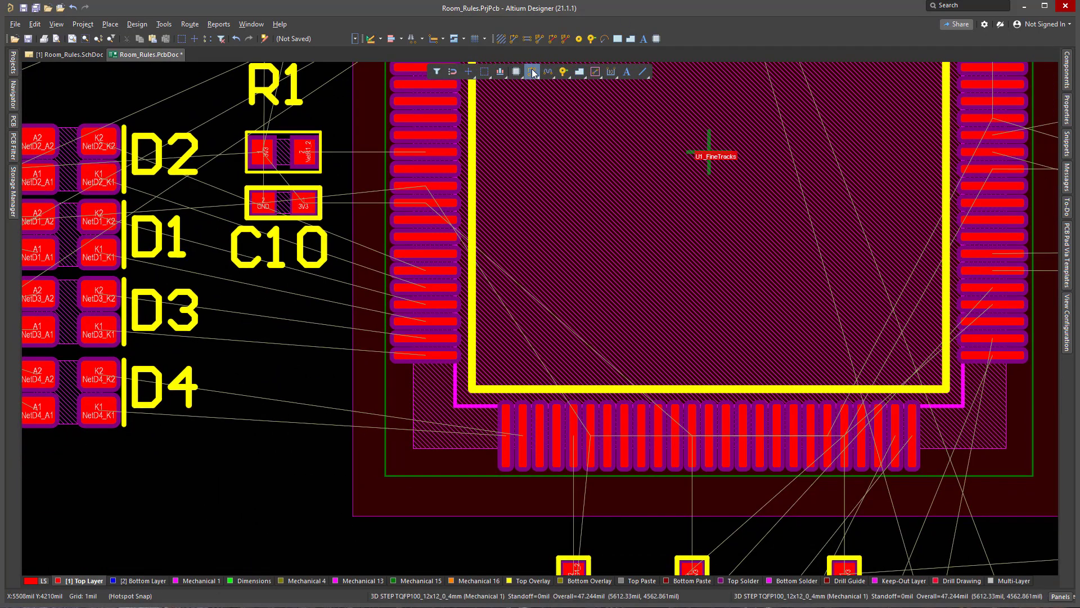
pyautogui.keyDown('ctrl'); pyautogui.scroll(2, 216, 423); pyautogui.keyUp('ctrl')
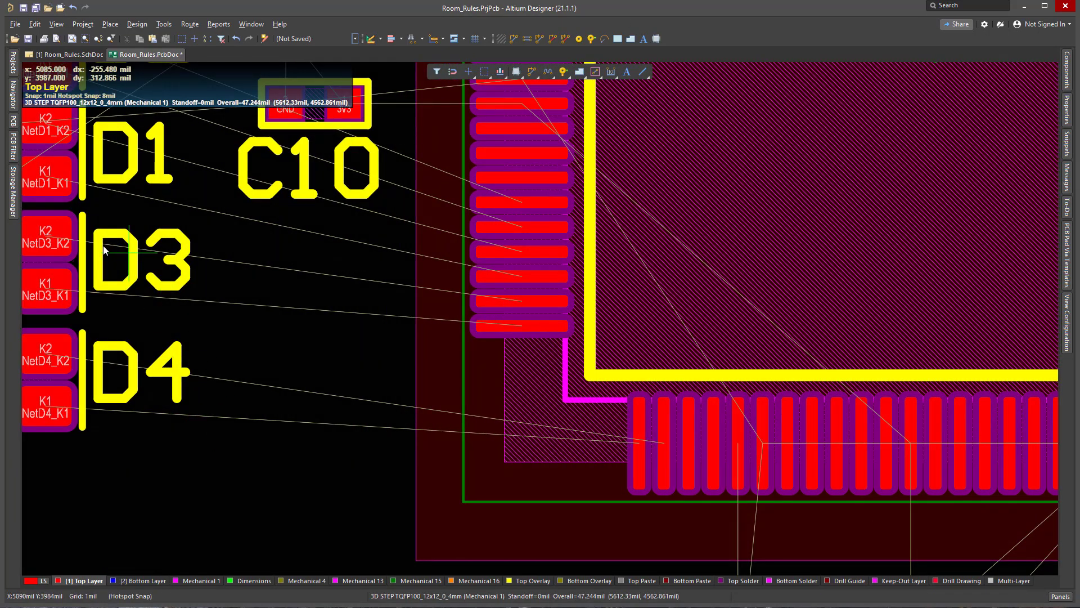
pyautogui.hotkey('ctrl', 'w')
pyautogui.click(45, 237)
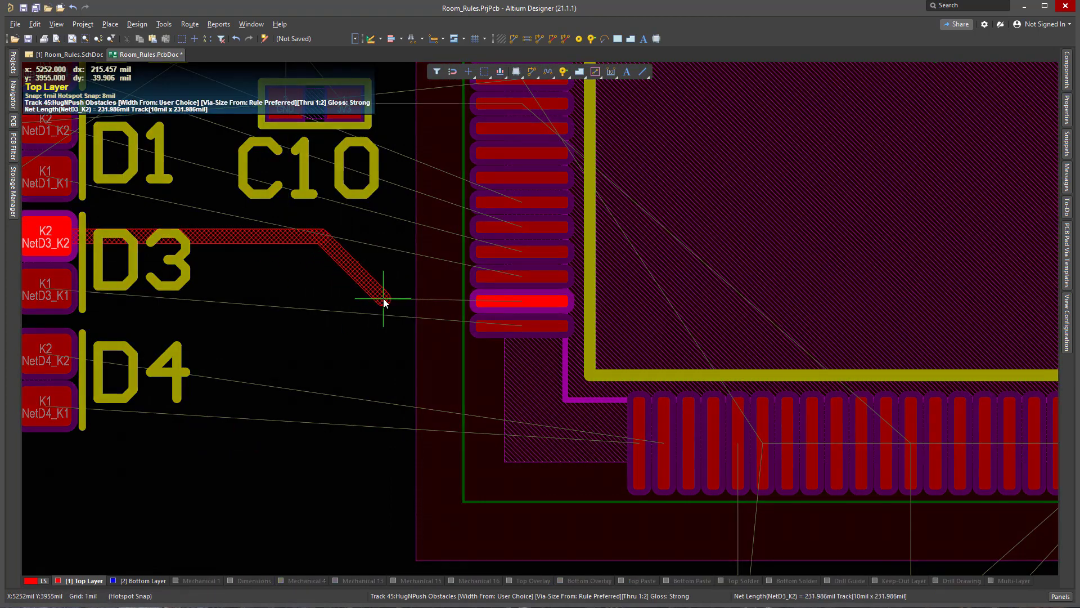
pyautogui.click(383, 299)
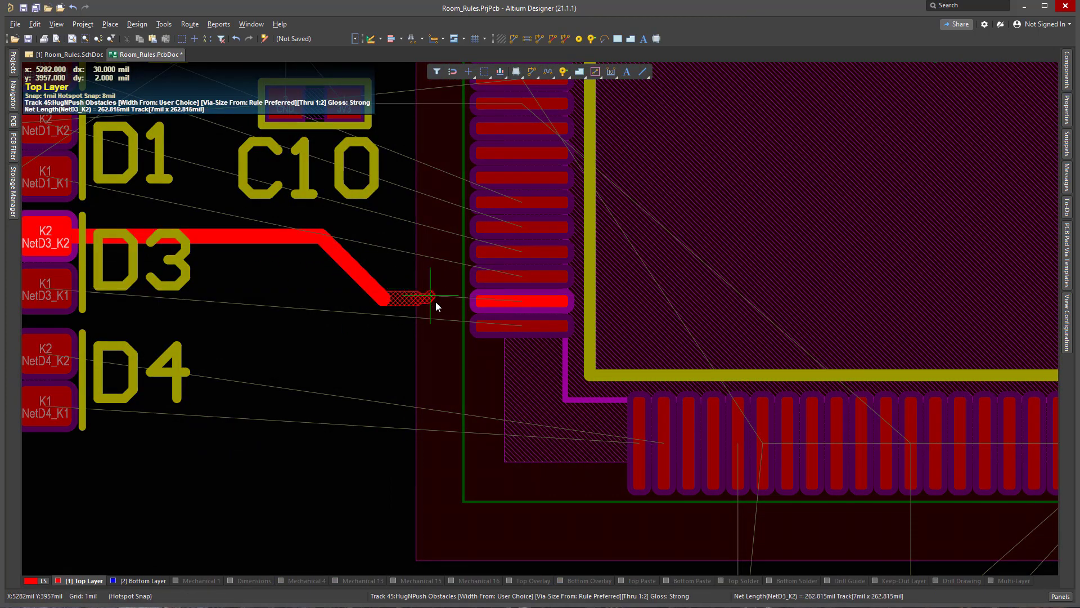
pyautogui.click(507, 301)
# - Route NetD3_K1 from D3's K1 pad to its U1 pad, using a 20 mil track before entering the room
pyautogui.click(48, 296)
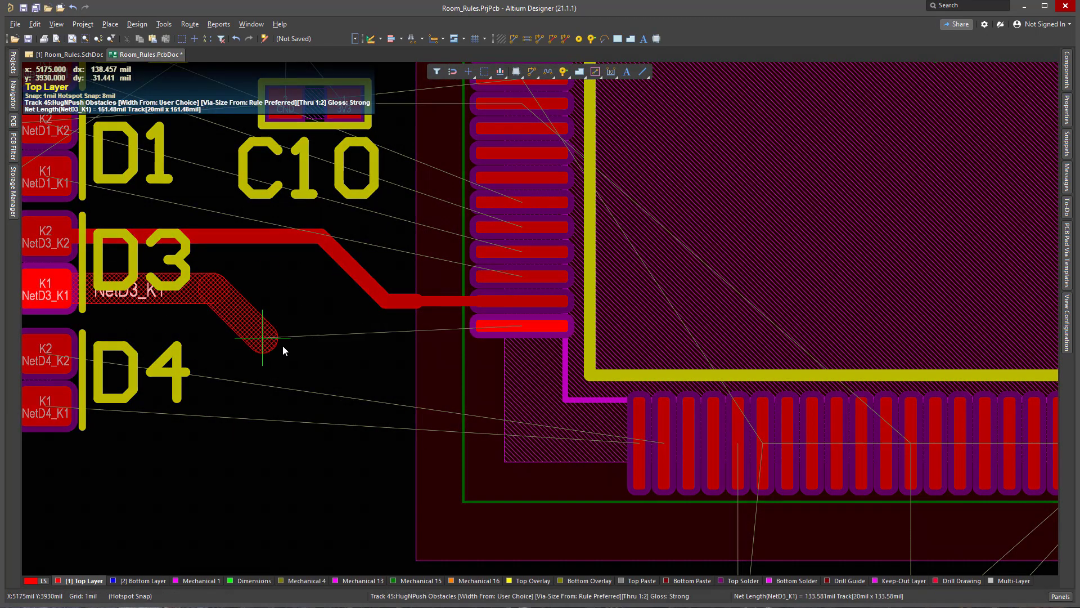
pyautogui.click(309, 327)
pyautogui.click(417, 337)
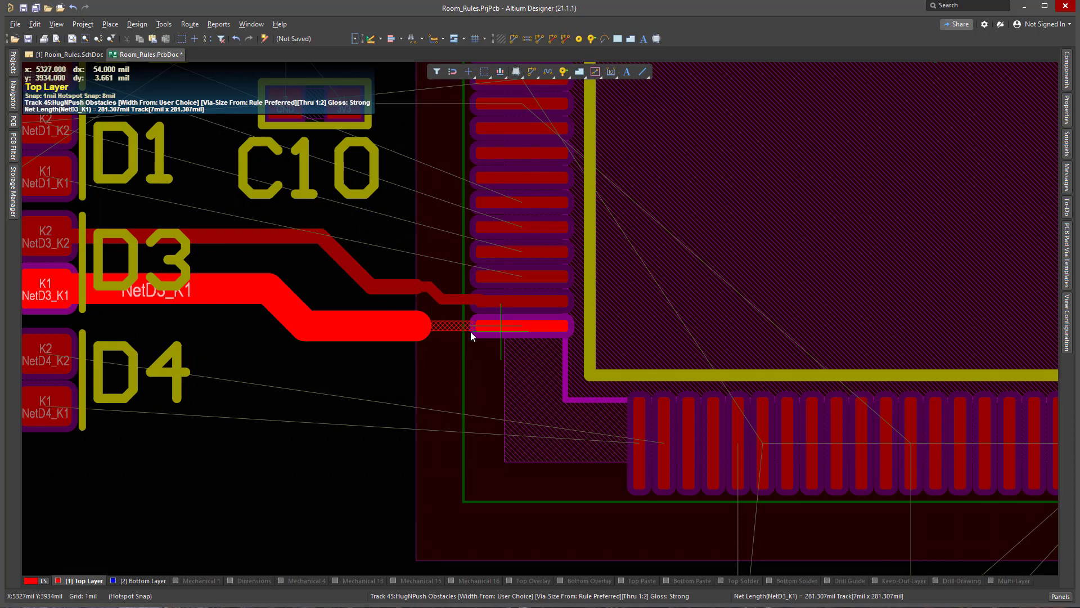
pyautogui.click(511, 333)
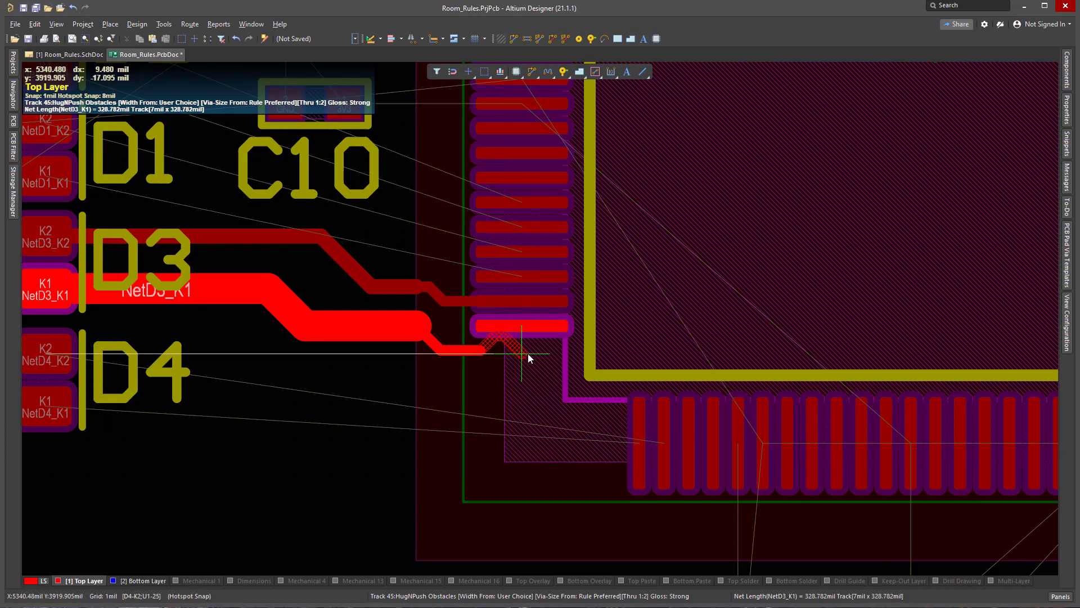
pyautogui.click(533, 336)
pyautogui.press('Escape')
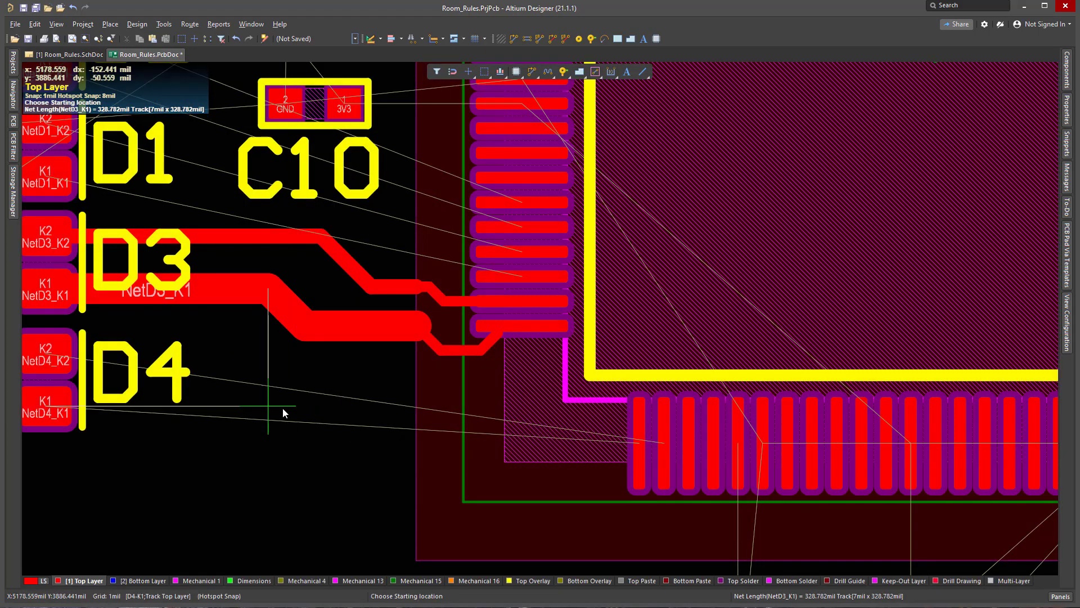
pyautogui.click(489, 343)
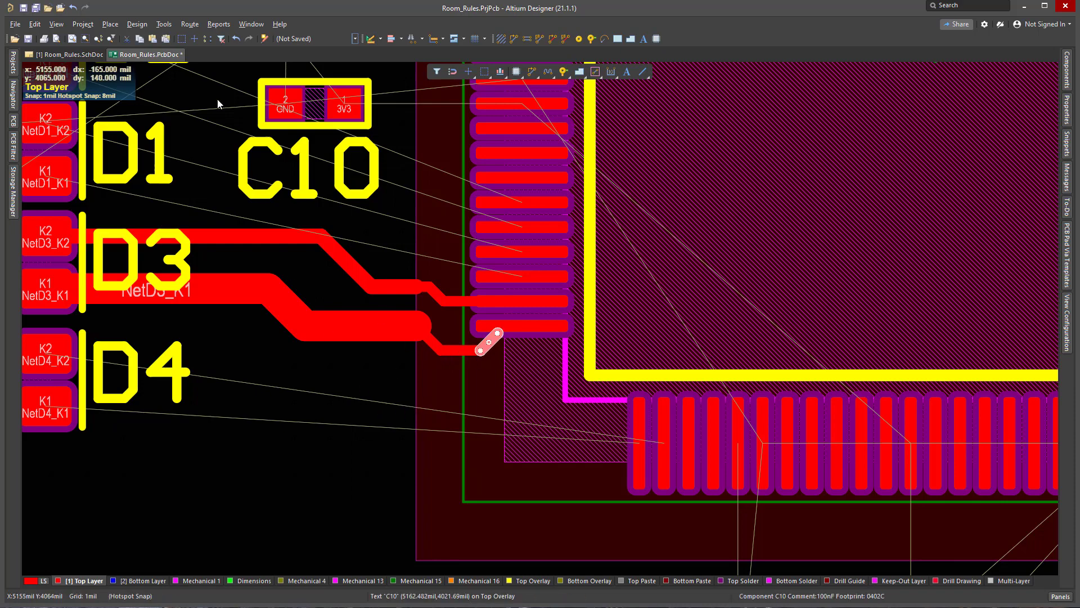
# - Create a new electrical Clearance design rule
pyautogui.click(135, 25)
pyautogui.click(151, 69)
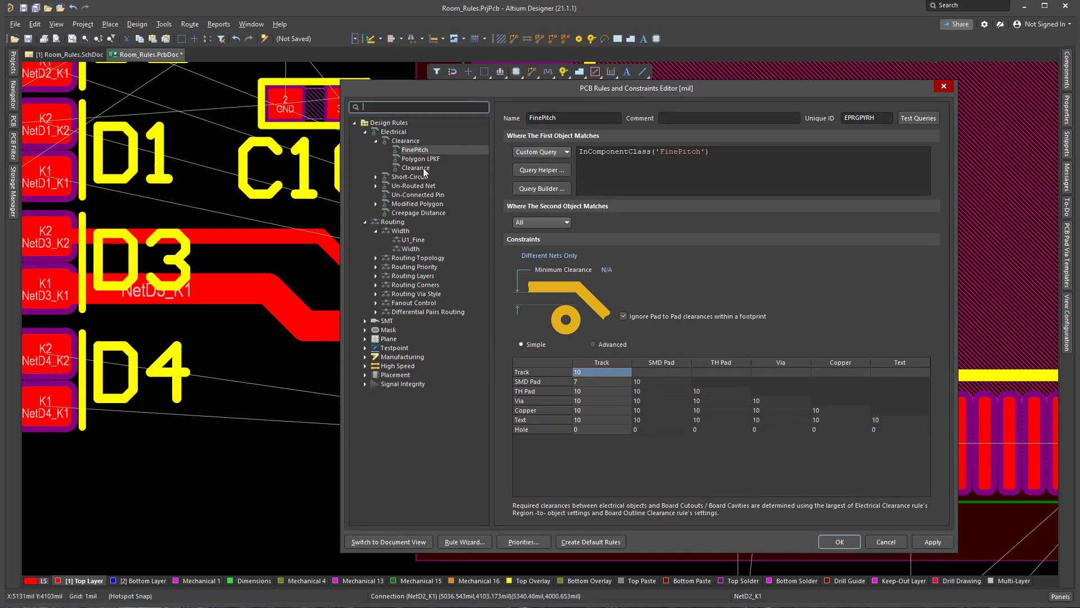
pyautogui.click(413, 142)
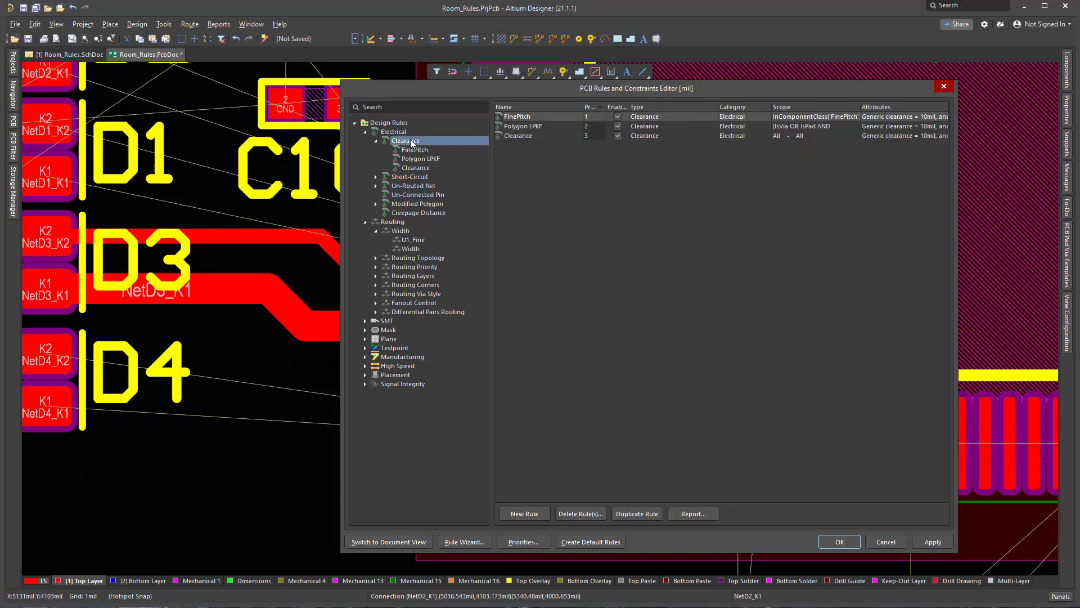
pyautogui.rightClick(412, 143)
pyautogui.click(438, 147)
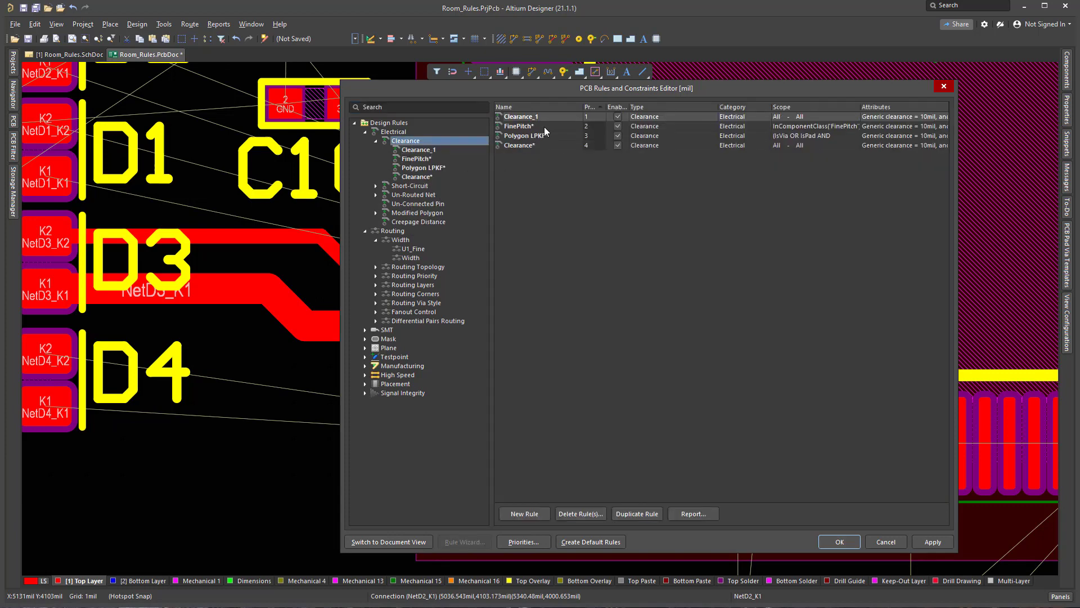
# - Rename the new clearance rule as U1_FineClearance
pyautogui.doubleClick(539, 117)
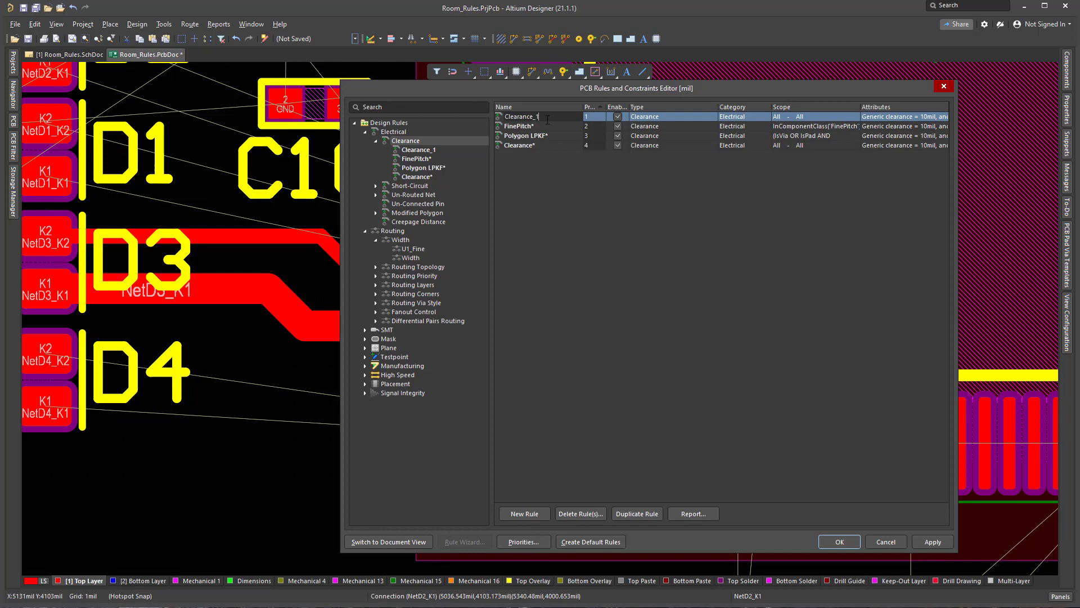
pyautogui.doubleClick(544, 117)
pyautogui.write('U1_FineClearanc')
pyautogui.press('BackSpace')
pyautogui.press('BackSpace')
pyautogui.press('BackSpace')
pyautogui.press('BackSpace')
pyautogui.write('ance')
pyautogui.click(604, 311)
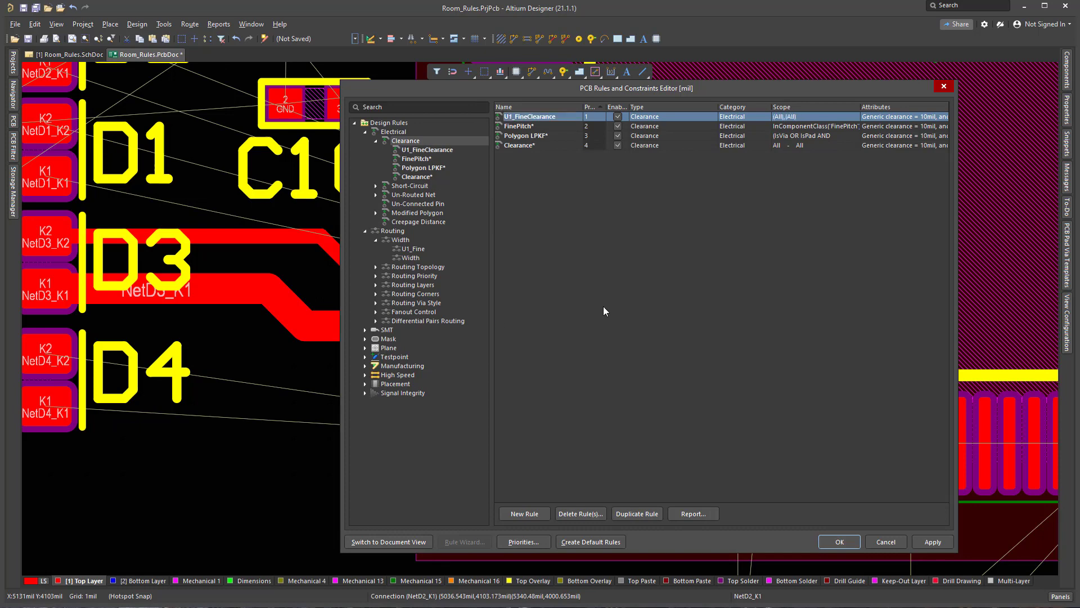
# - Scope the U1_FineClearance rule's first object with the custom query (OnLayer('Top Layer')) AND (WithinRoom('U1_FineTracks'))
pyautogui.doubleClick(543, 122)
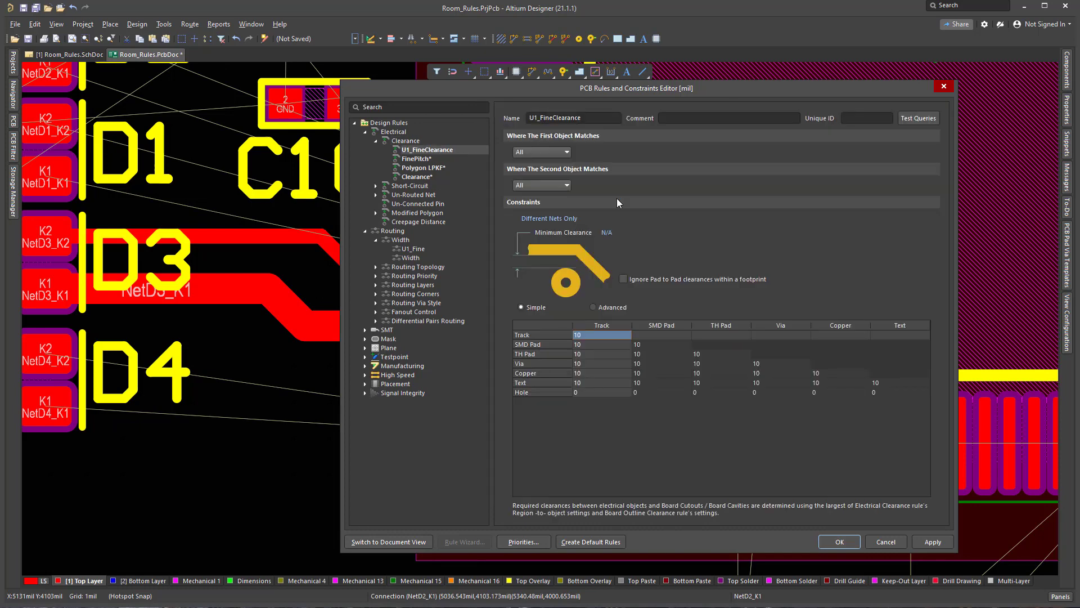
pyautogui.click(545, 153)
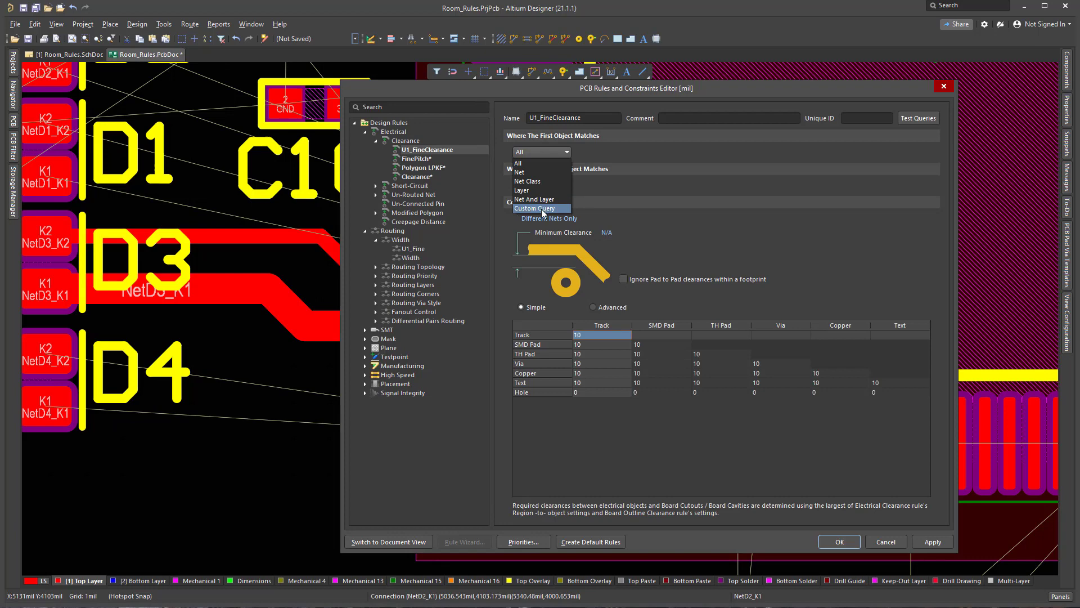
pyautogui.click(541, 208)
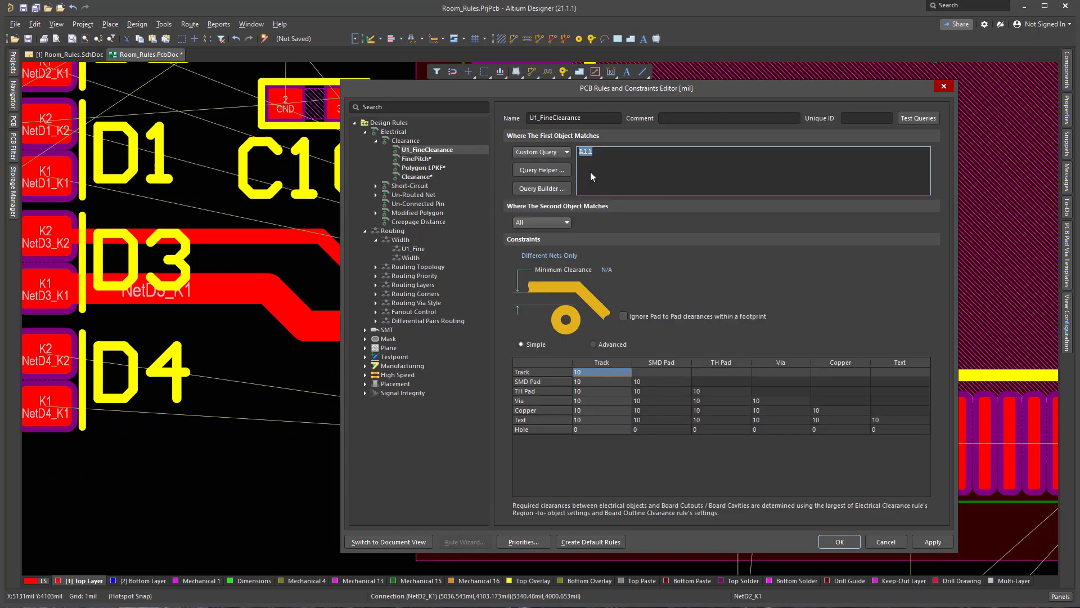
pyautogui.write('(OnL')
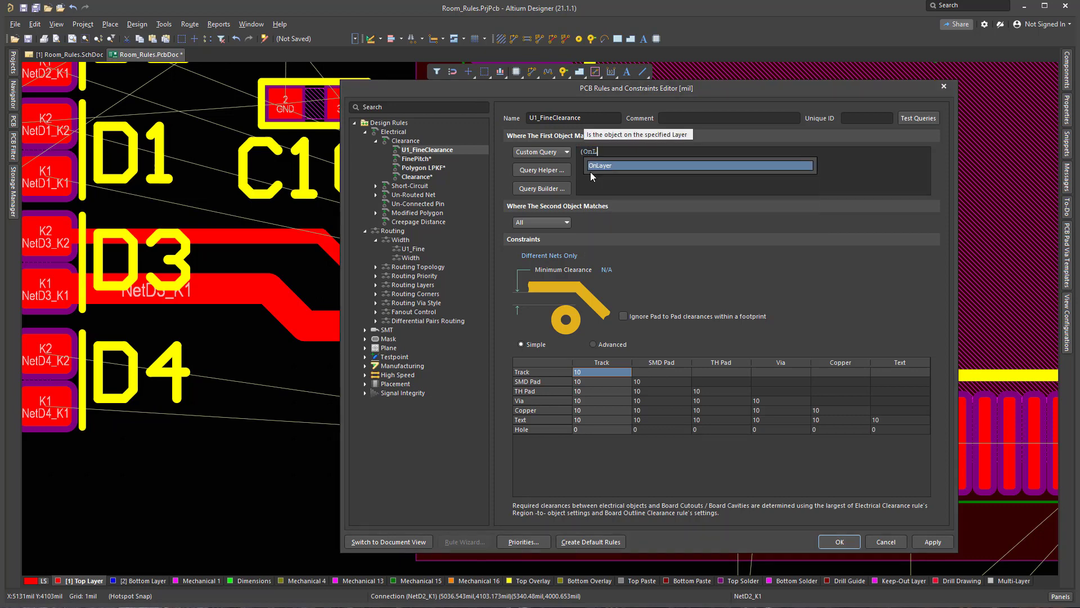
pyautogui.write('ayer')
pyautogui.press('Return')
pyautogui.write("('T")
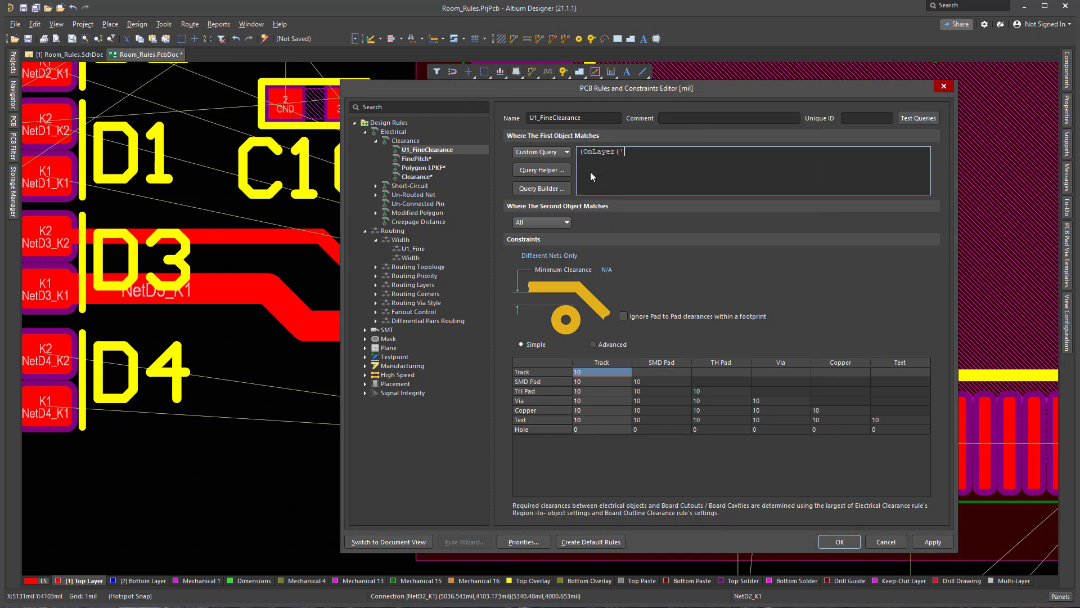
pyautogui.write('op La')
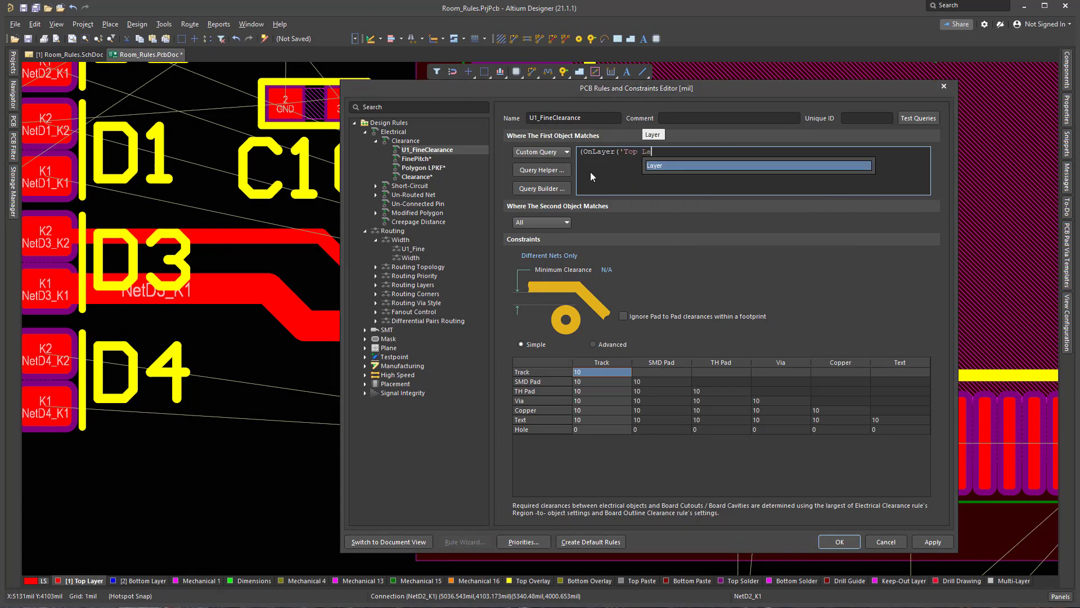
pyautogui.write("yer')")
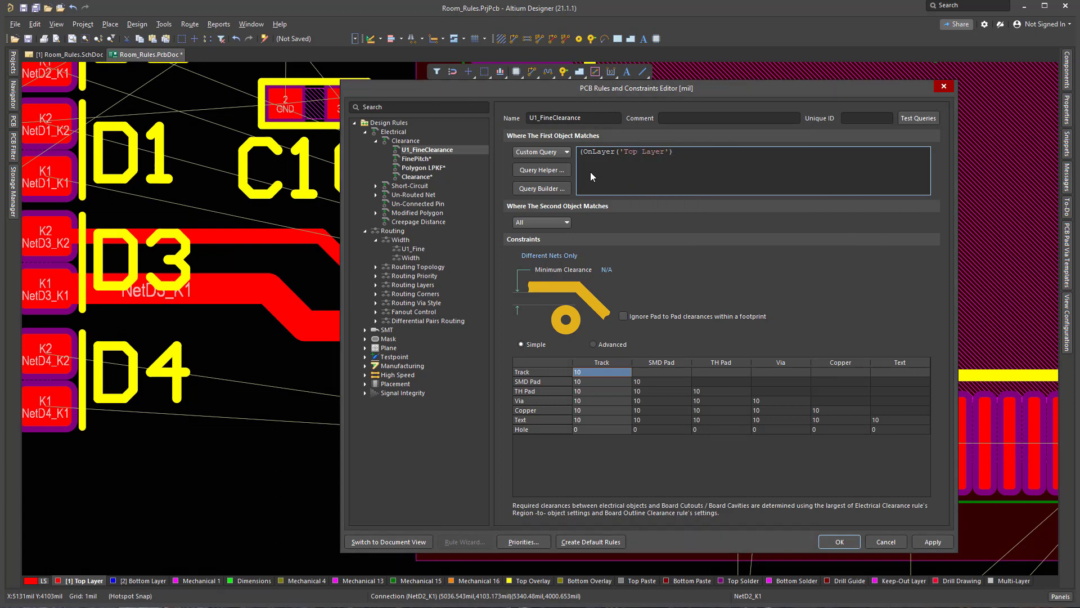
pyautogui.write(') AN')
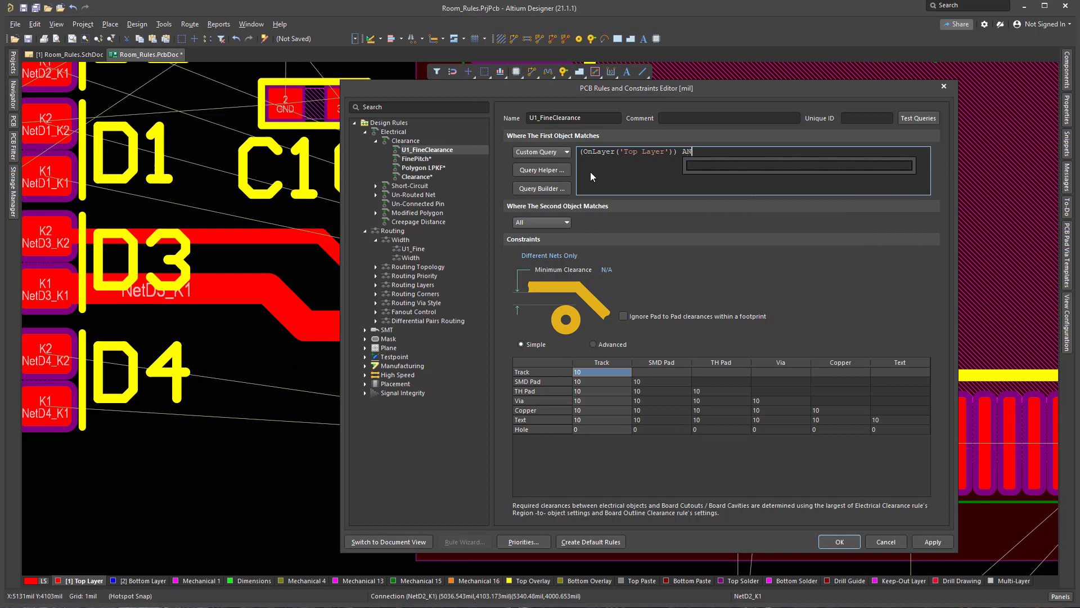
pyautogui.write('D (Wi')
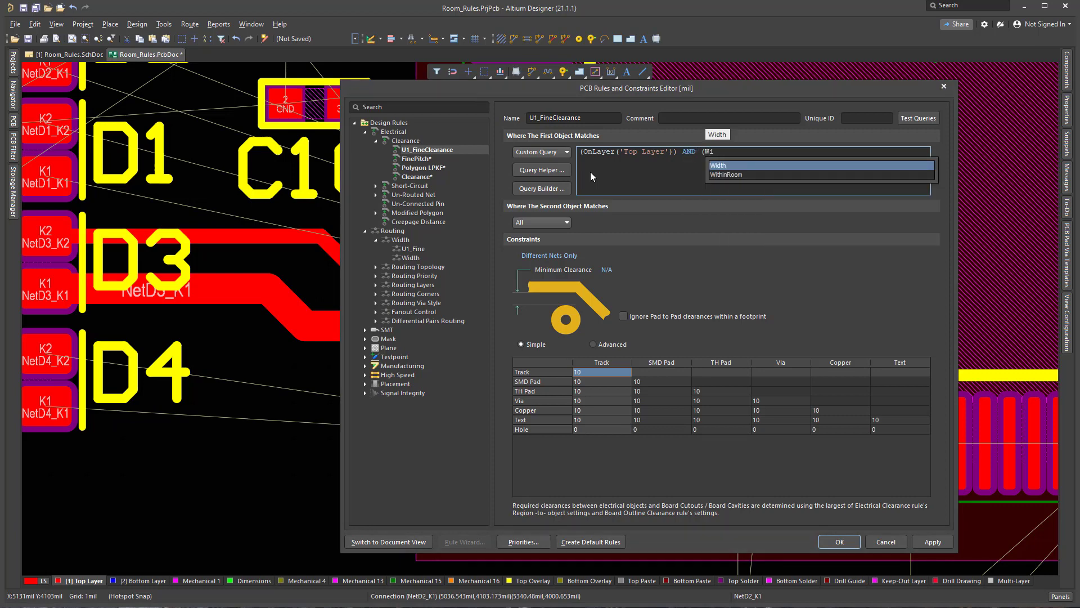
pyautogui.doubleClick(740, 175)
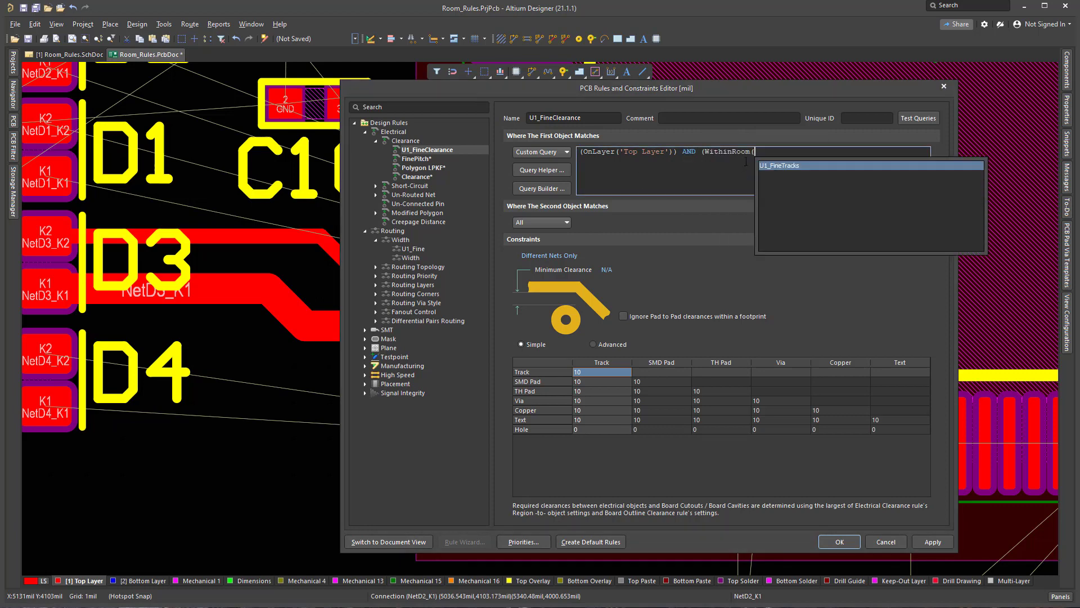
pyautogui.doubleClick(777, 171)
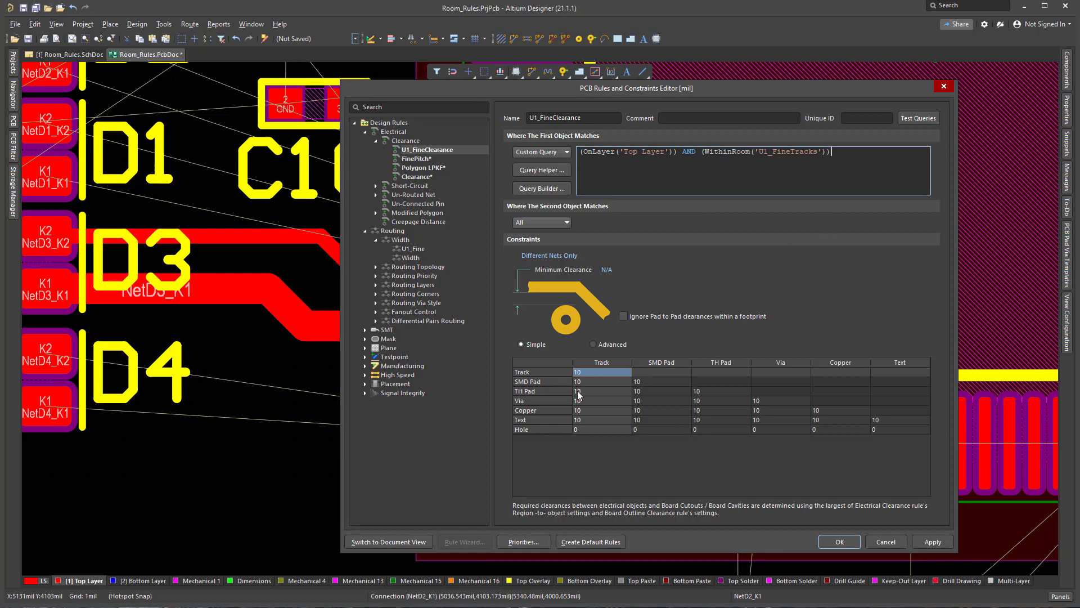
# - Set the rule's track-to-track clearance to 7 mil, then apply the rule changes and close the rules editor
pyautogui.click(604, 372)
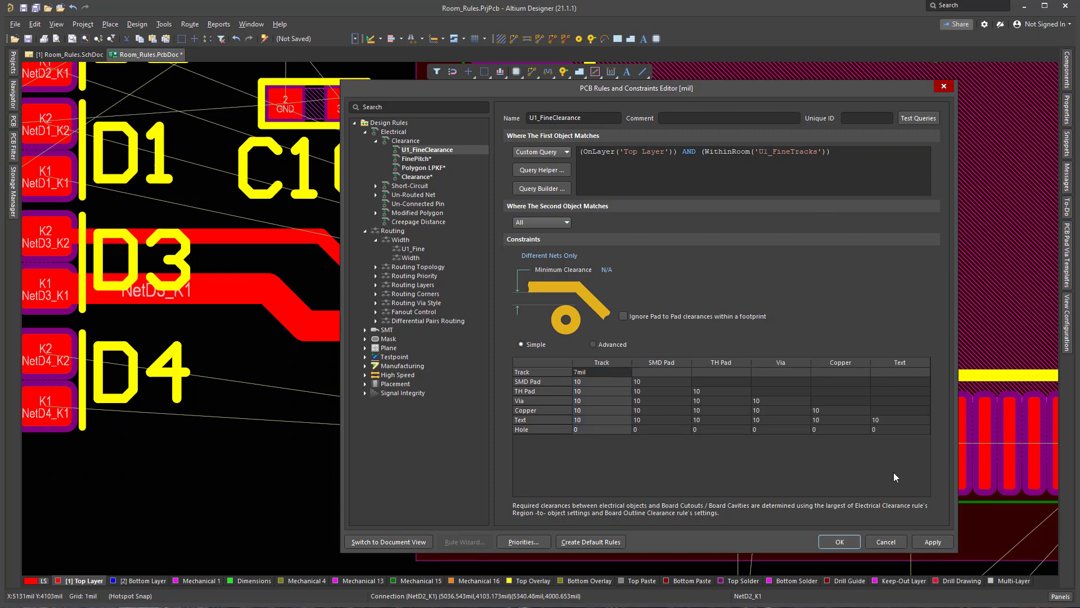
pyautogui.click(932, 542)
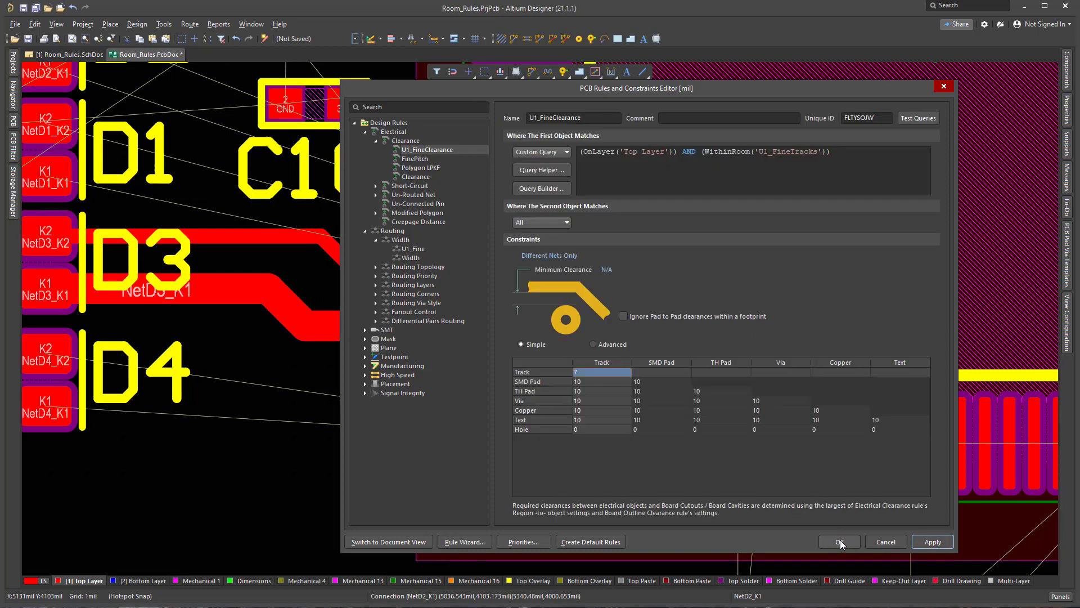
pyautogui.click(839, 539)
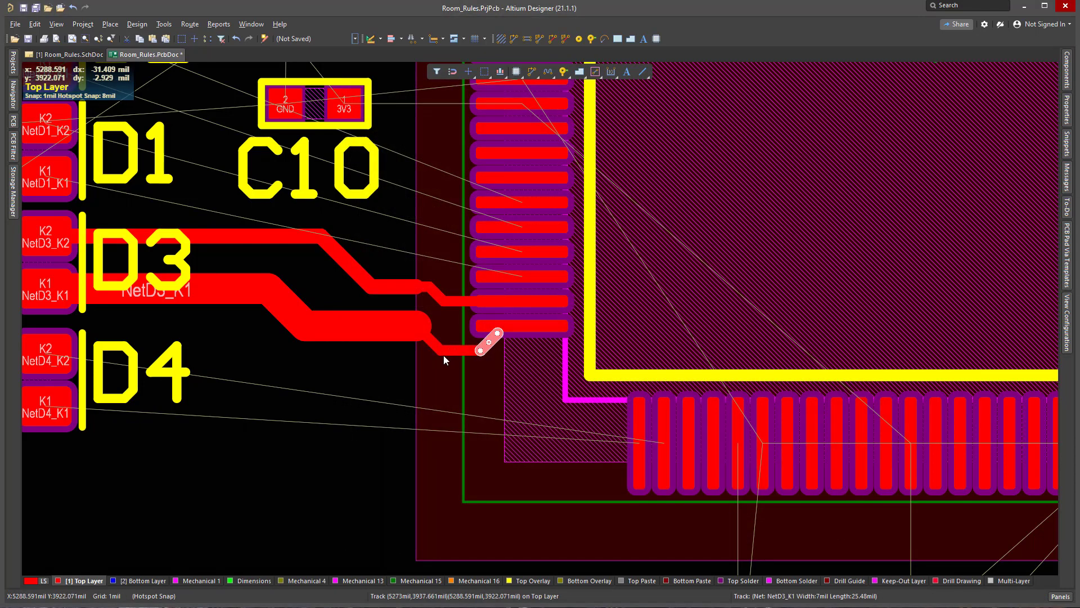
# - Delete the bent 7 mil NetD3_K1 segments between the wide track's end and the U1 pad
pyautogui.click(454, 353)
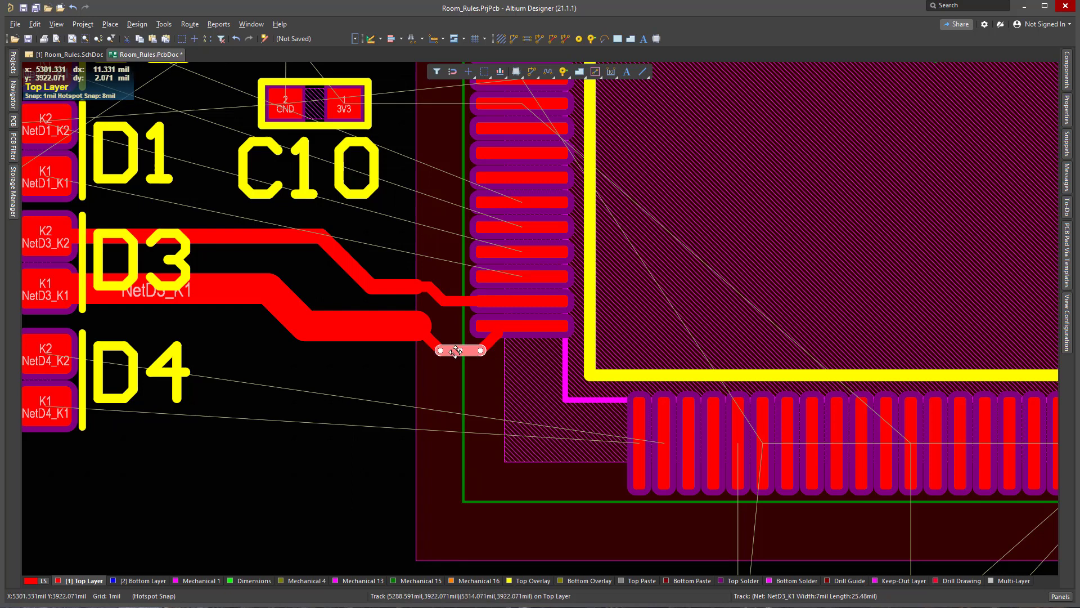
pyautogui.press('Delete')
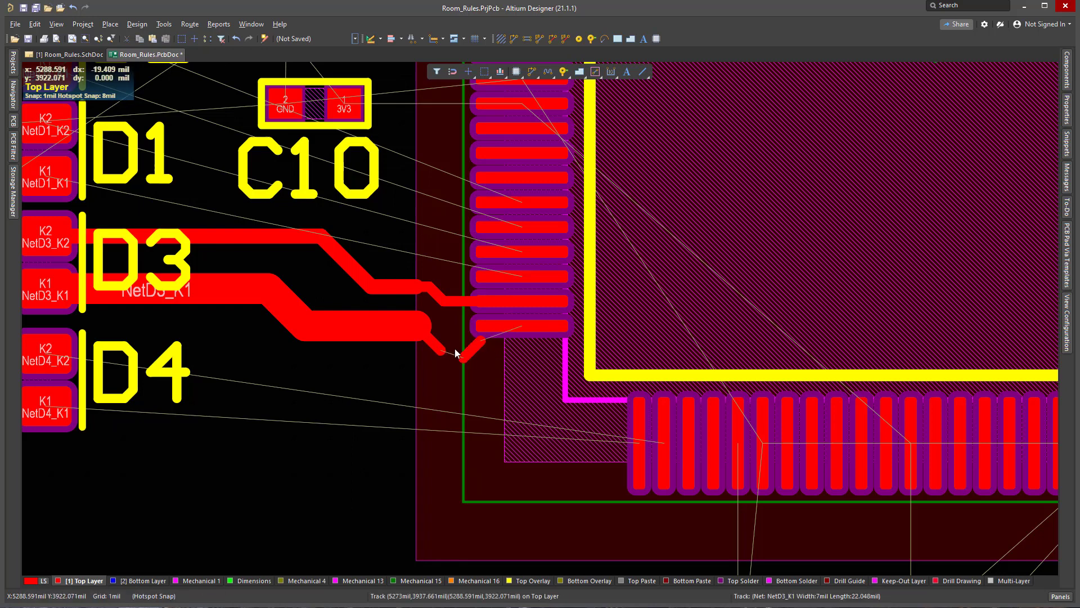
pyautogui.click(464, 354)
pyautogui.press('Delete')
pyautogui.click(441, 350)
pyautogui.press('Delete')
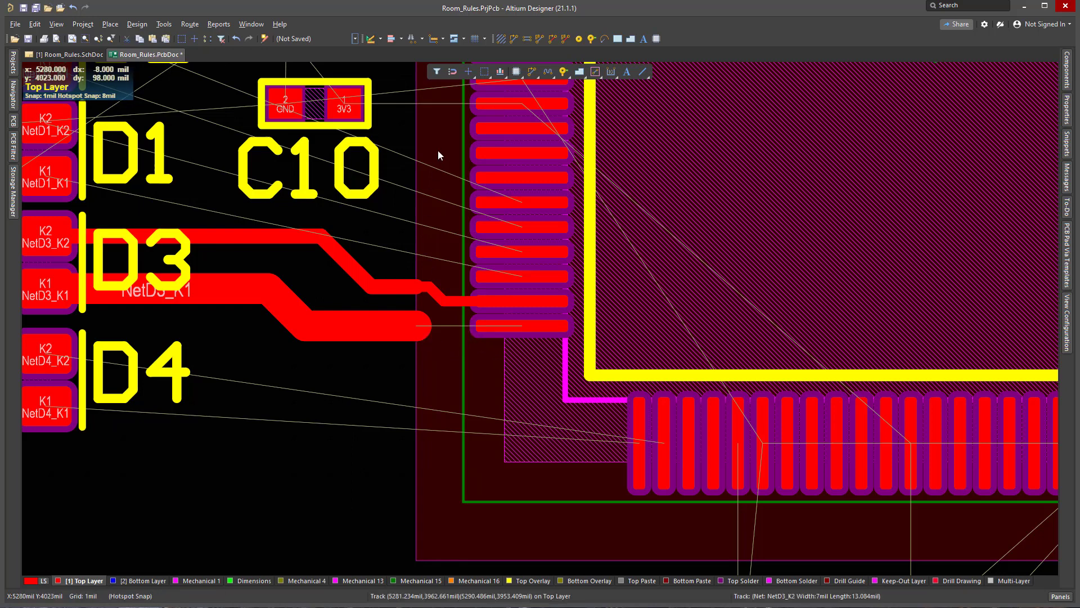
# - Try a straight 7 mil NetD3_K1 track from the wide track's end to its U1 pad, and delete it
pyautogui.click(428, 325)
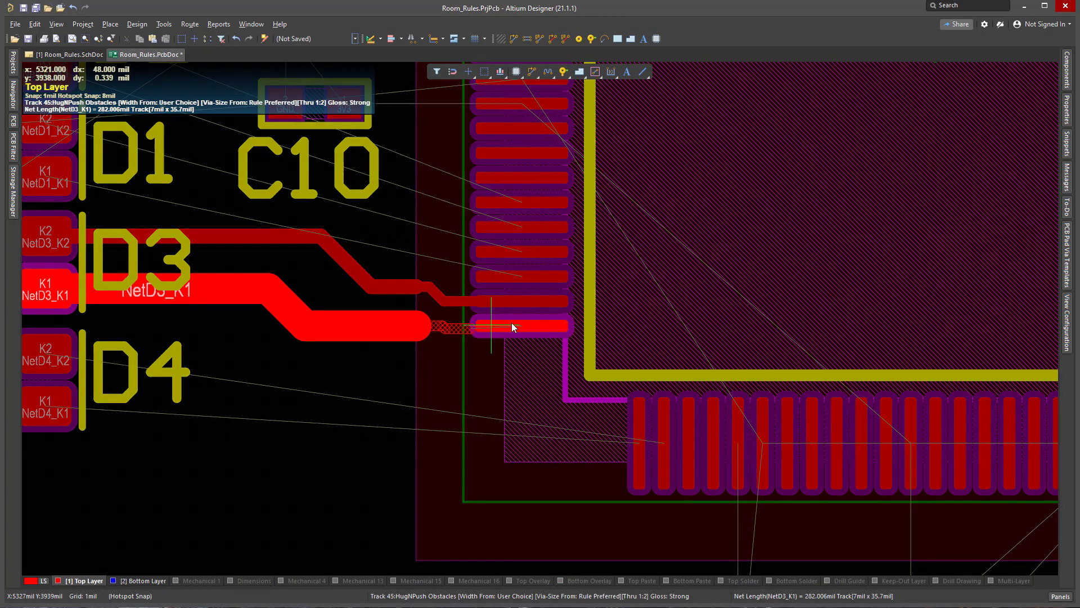
pyautogui.click(472, 325)
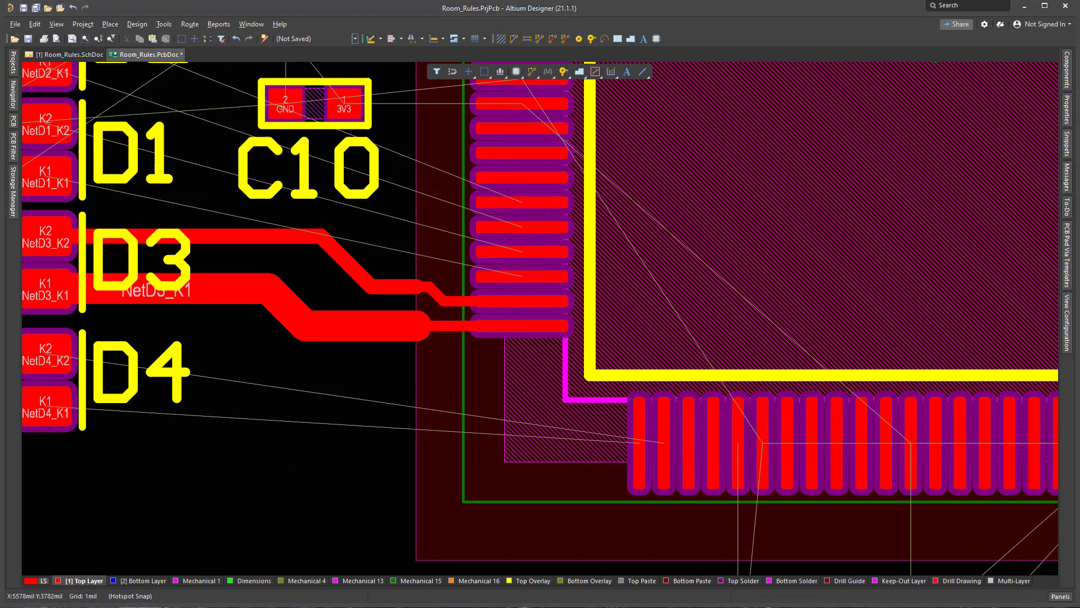
pyautogui.click(454, 330)
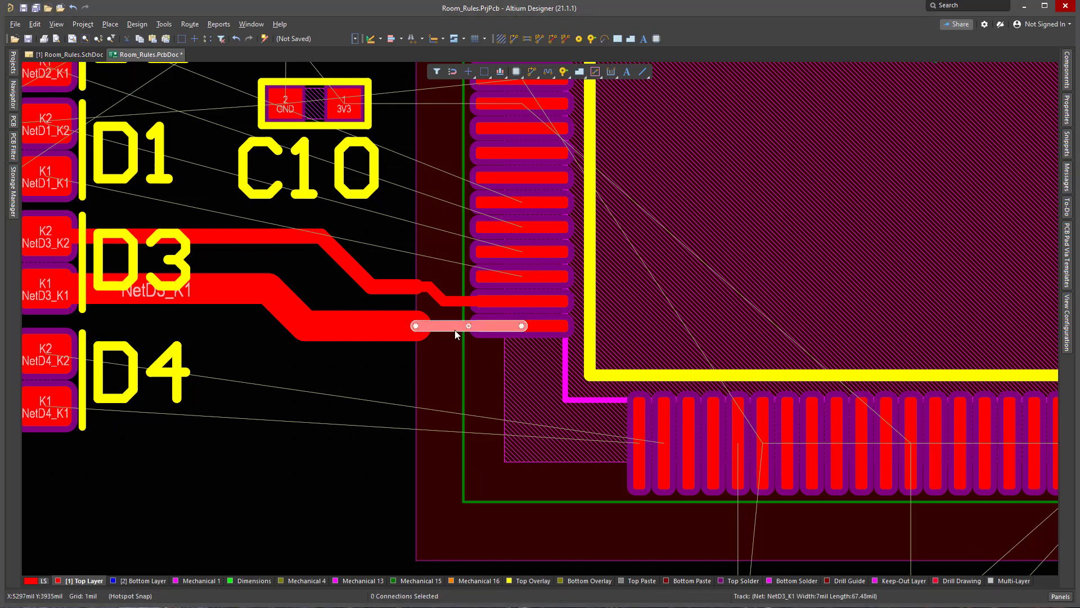
pyautogui.press('Delete')
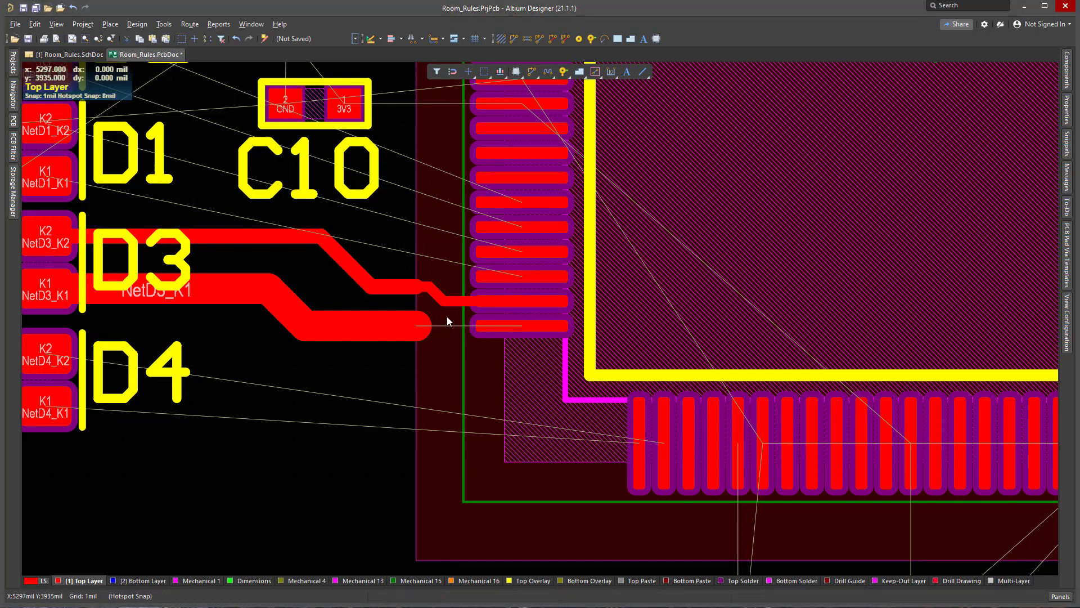
# - Route NetD3_K1 straight from its U1 pad back to the wide track's end with a 7 mil track
pyautogui.click(532, 72)
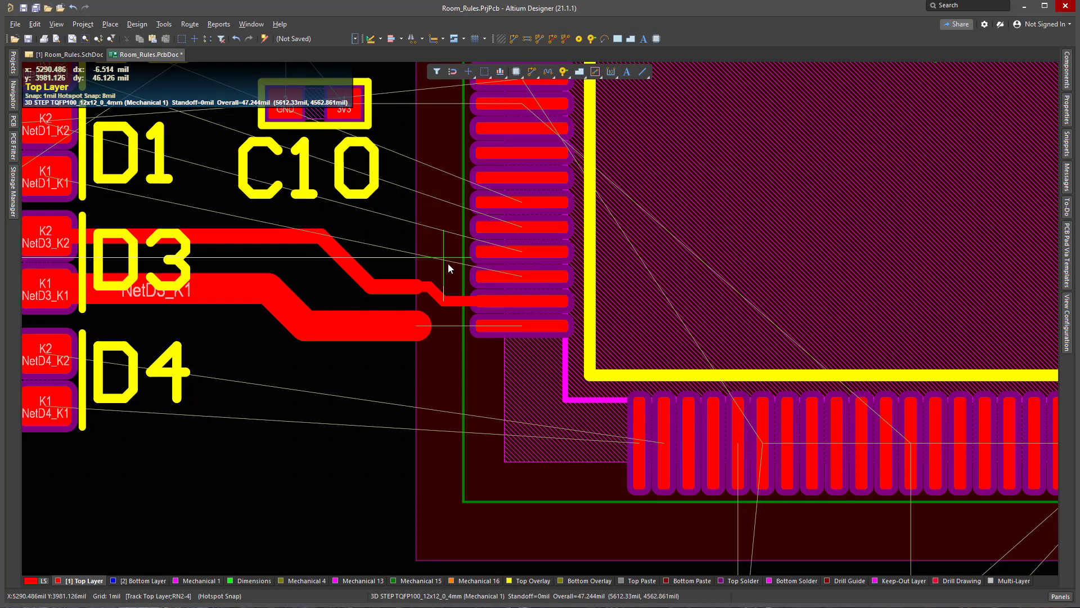
pyautogui.click(428, 325)
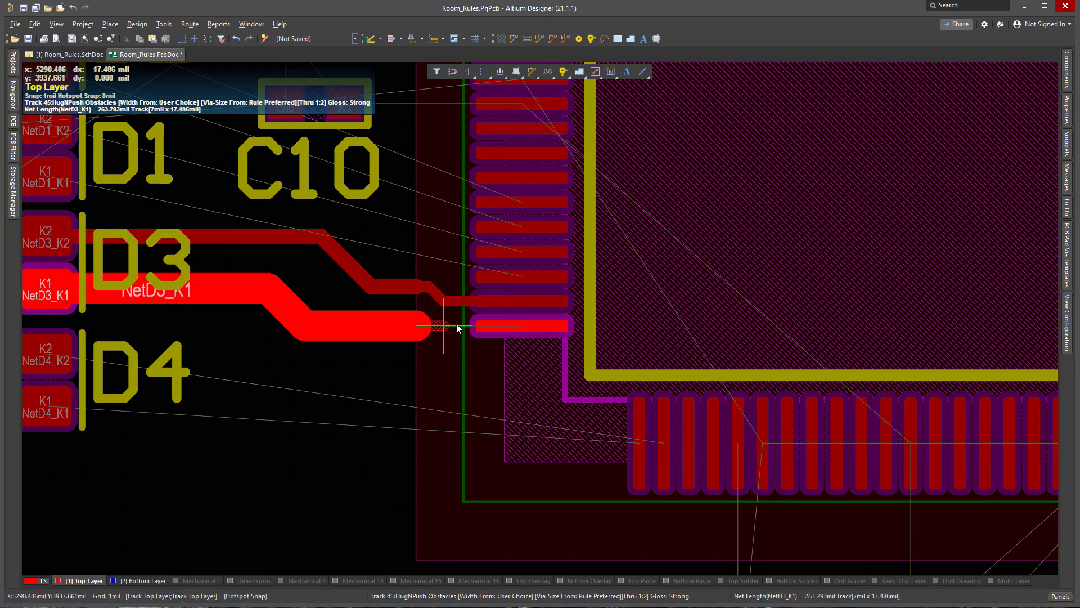
pyautogui.press('Escape')
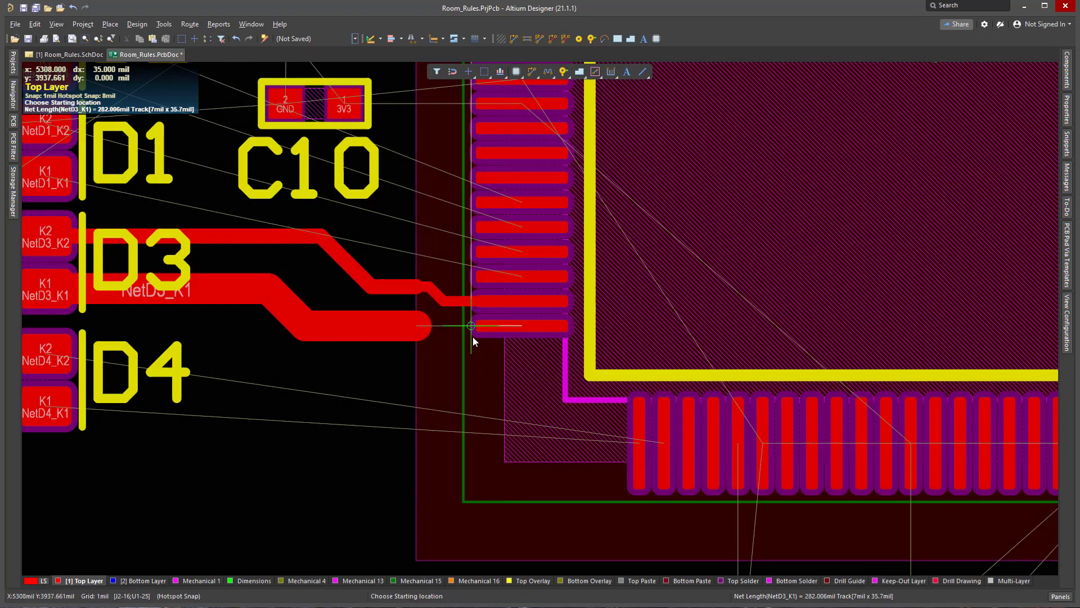
pyautogui.click(522, 326)
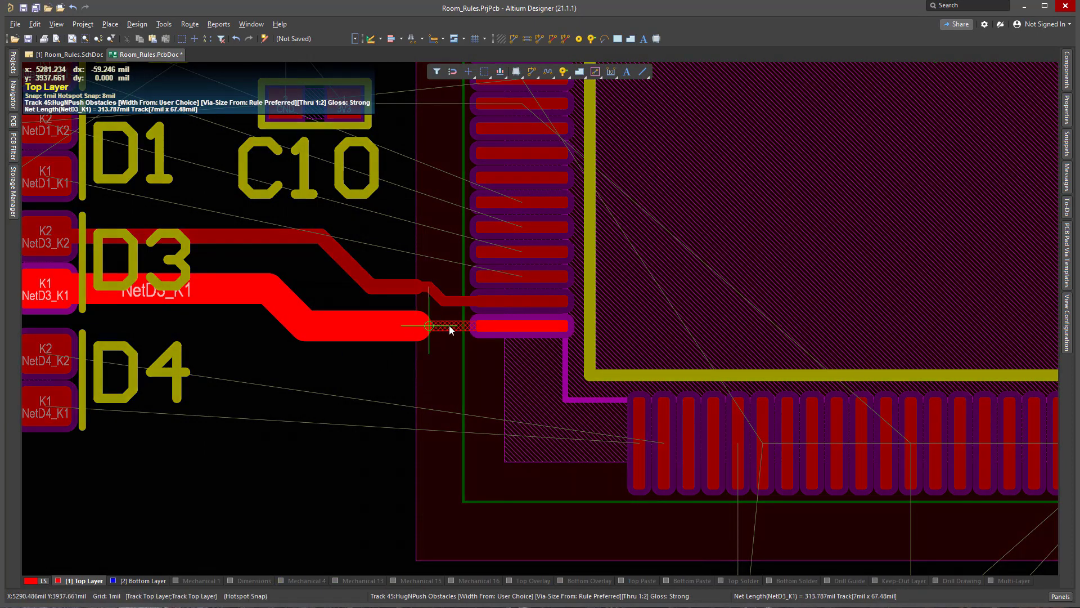
pyautogui.click(388, 325)
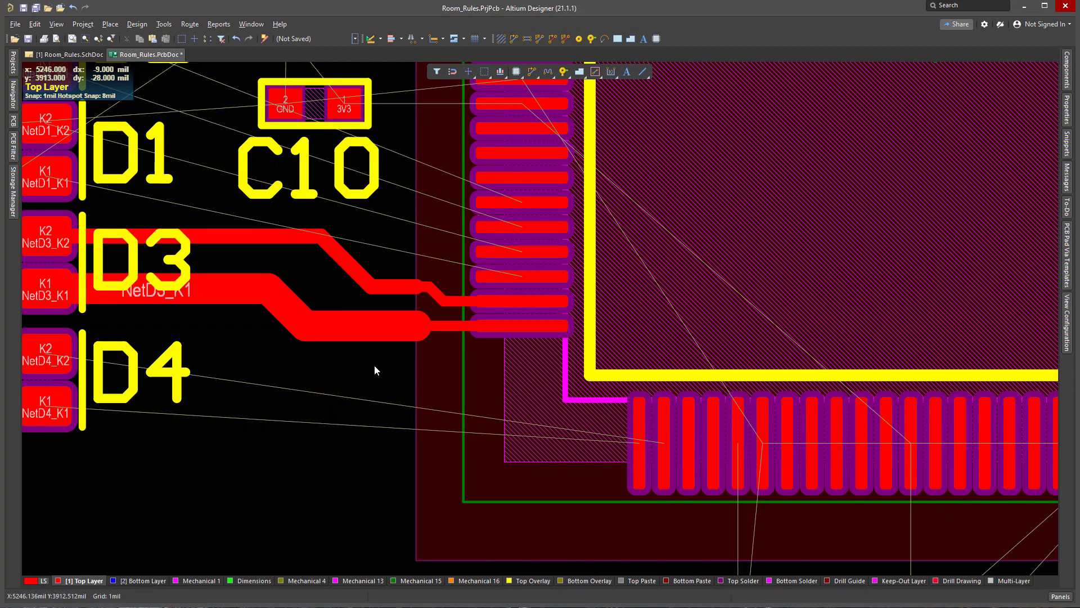
# - Route NetC1_2 from its U1 pad down to C1's upper pad, using 7 mil inside the room and 20 mil outside
pyautogui.keyDown('ctrl'); pyautogui.scroll(-2, 373, 366); pyautogui.keyUp('ctrl')
pyautogui.moveTo(374, 369); pyautogui.dragTo(360, 239, button='right')
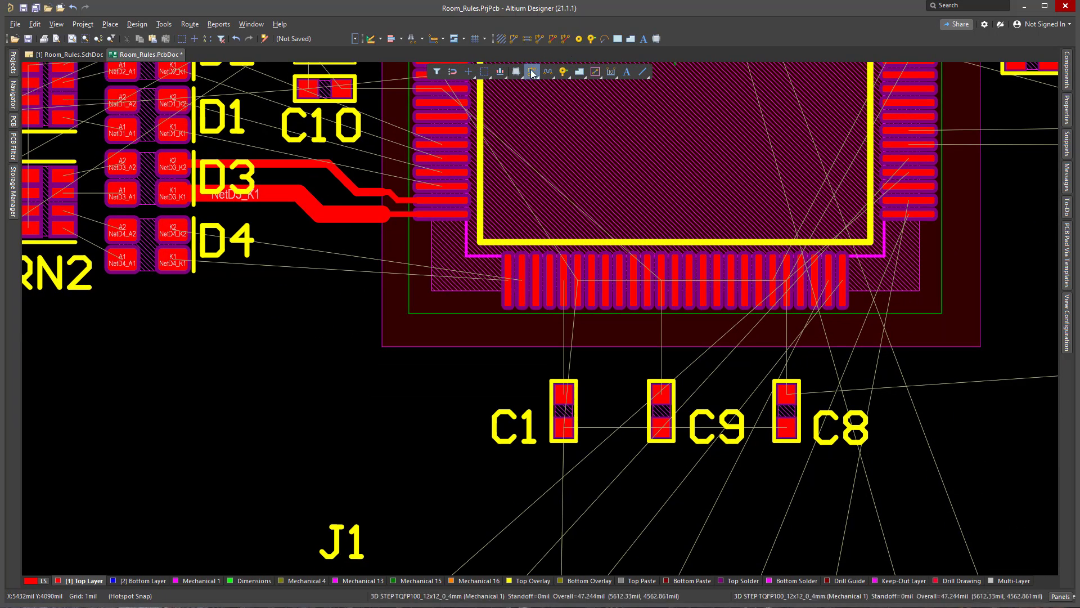
pyautogui.hotkey('shift', 'h')
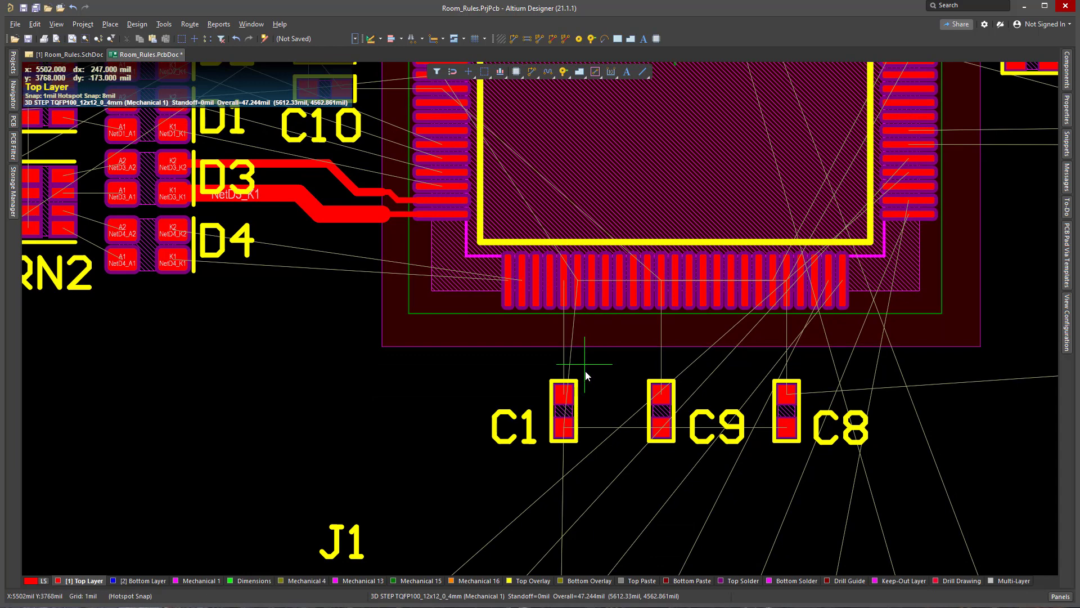
pyautogui.click(563, 393)
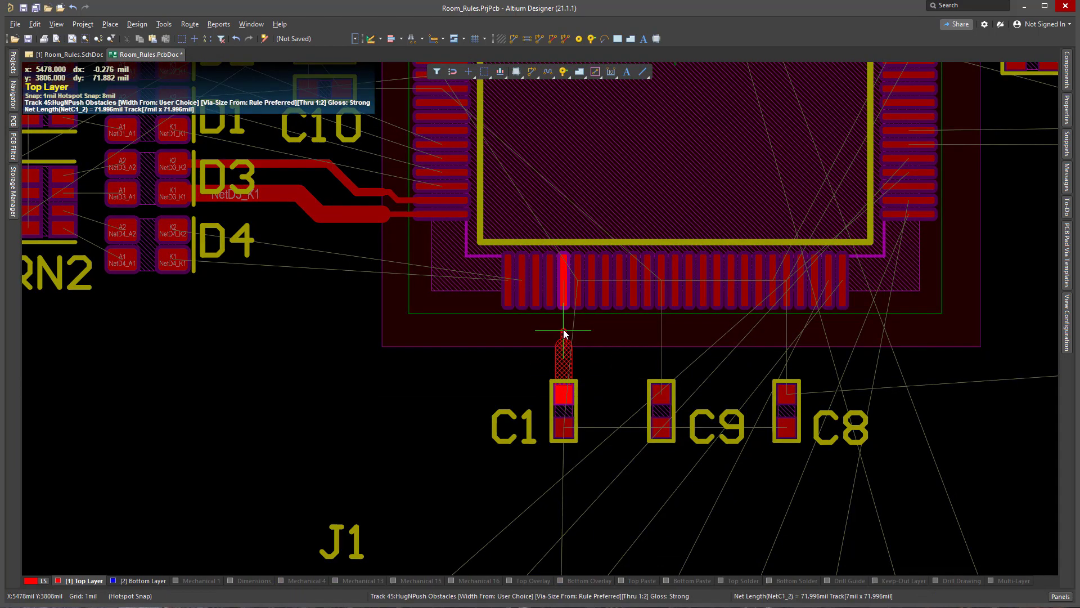
pyautogui.rightClick(568, 282)
pyautogui.click(567, 283)
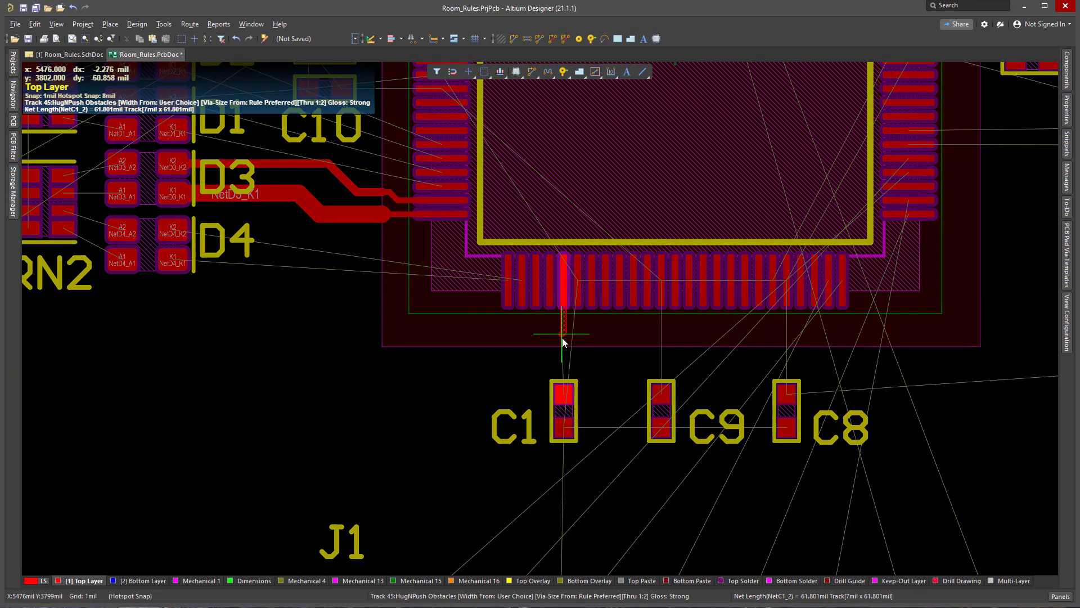
pyautogui.rightClick(562, 382)
pyautogui.click(563, 292)
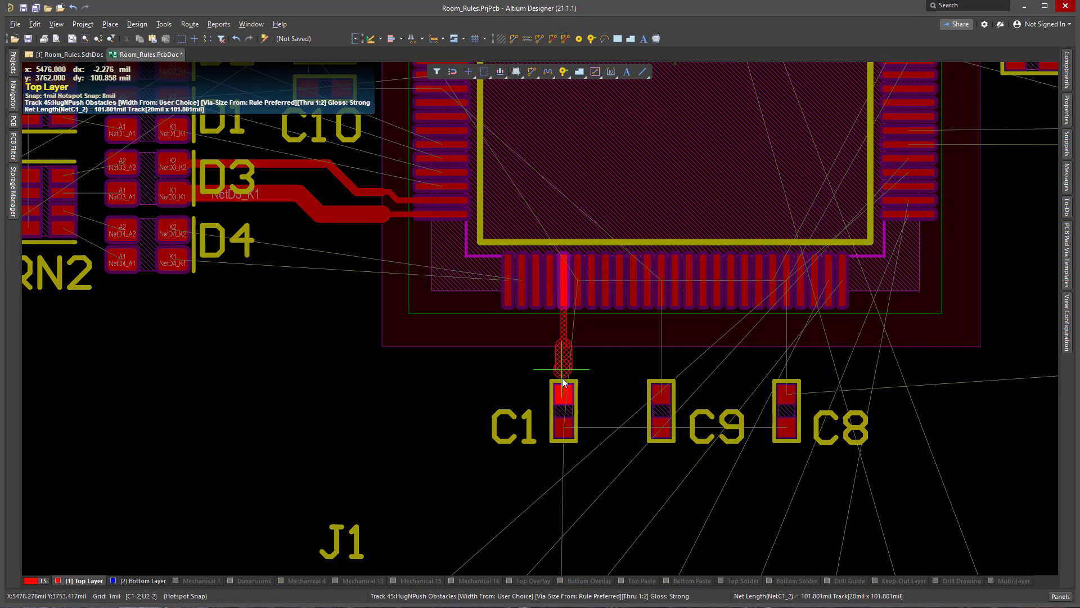
pyautogui.click(563, 382)
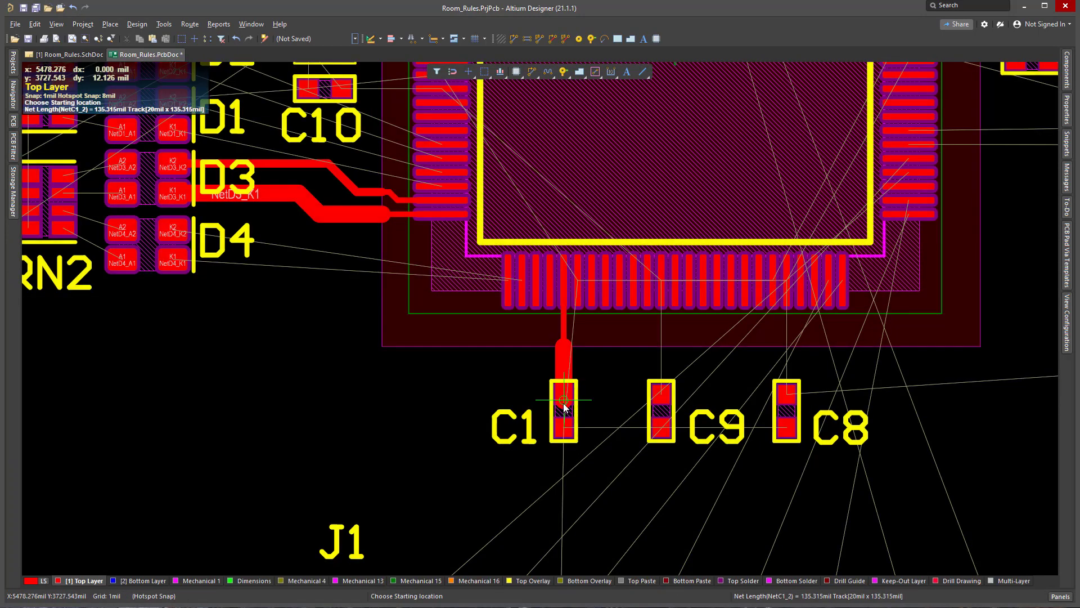
# - Delete all NetC1_2 track segments between the U1 pad and C1, including the short stub on C1's upper pad
pyautogui.click(569, 363)
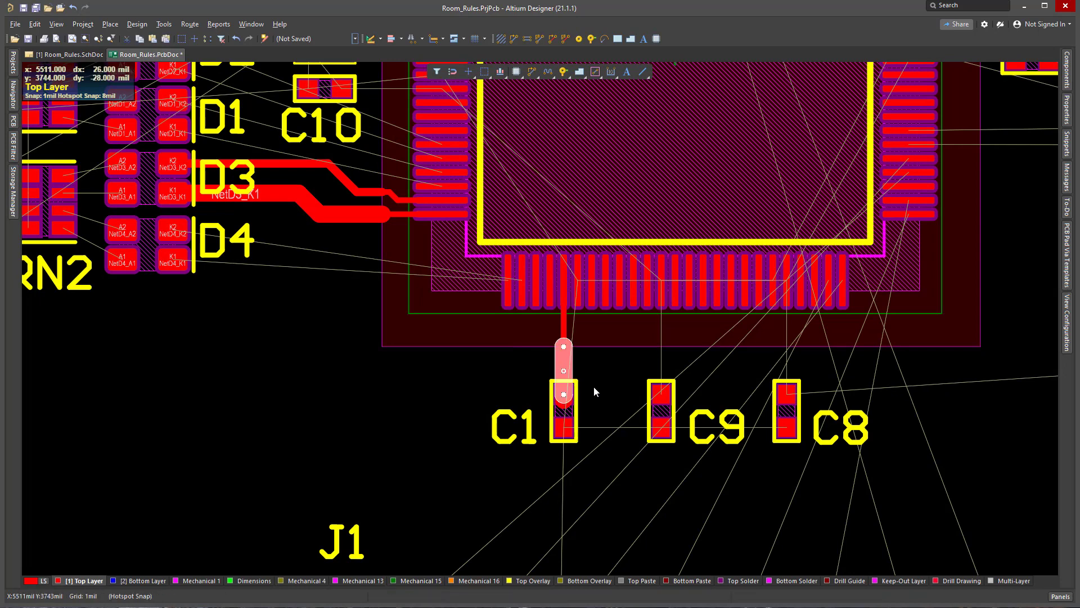
pyautogui.press('Delete')
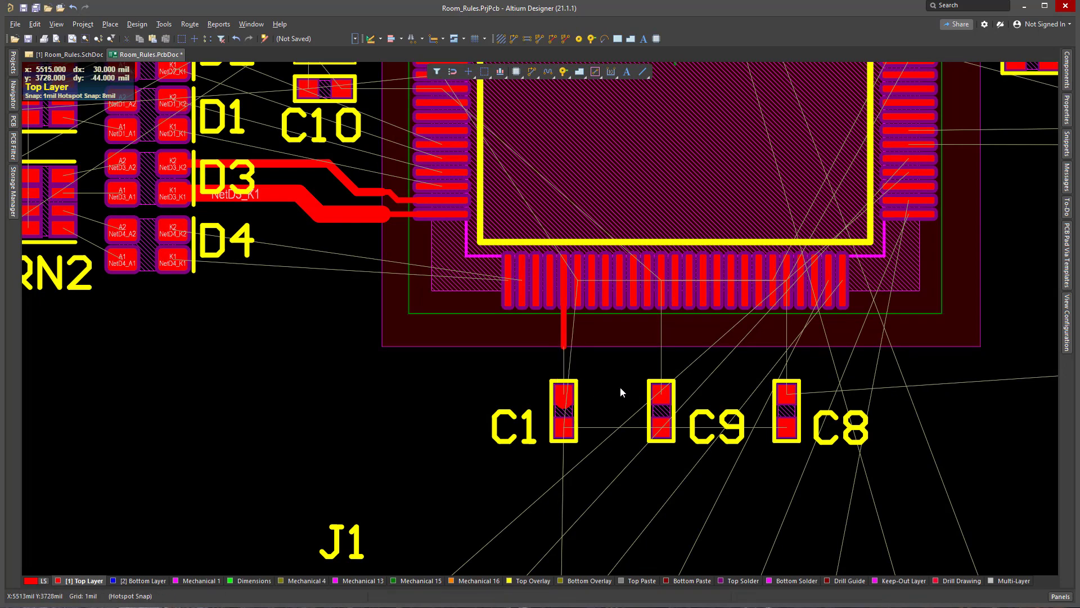
pyautogui.click(564, 398)
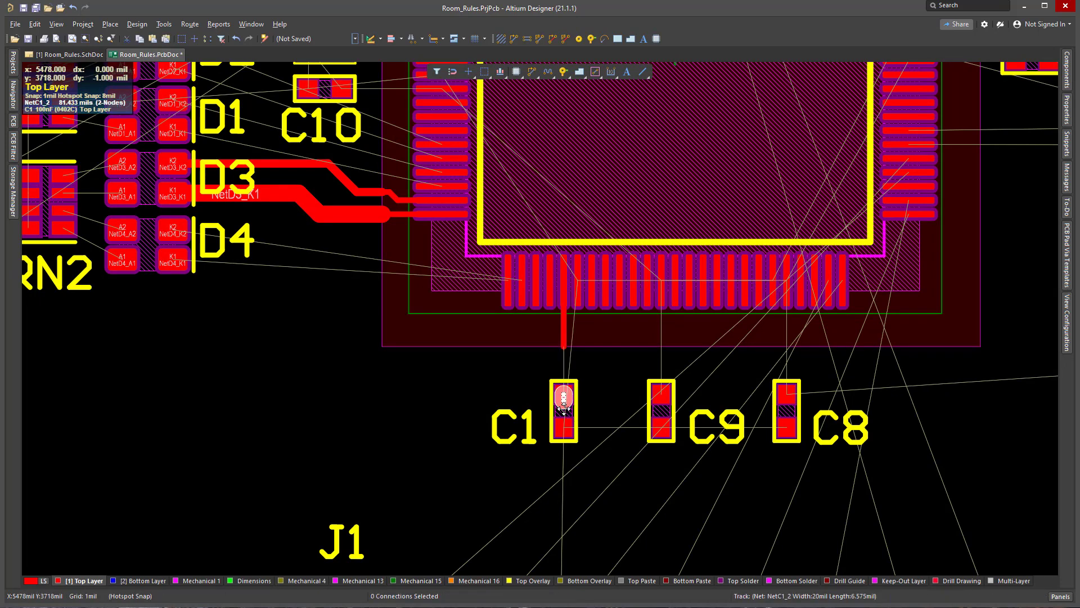
pyautogui.click(562, 320)
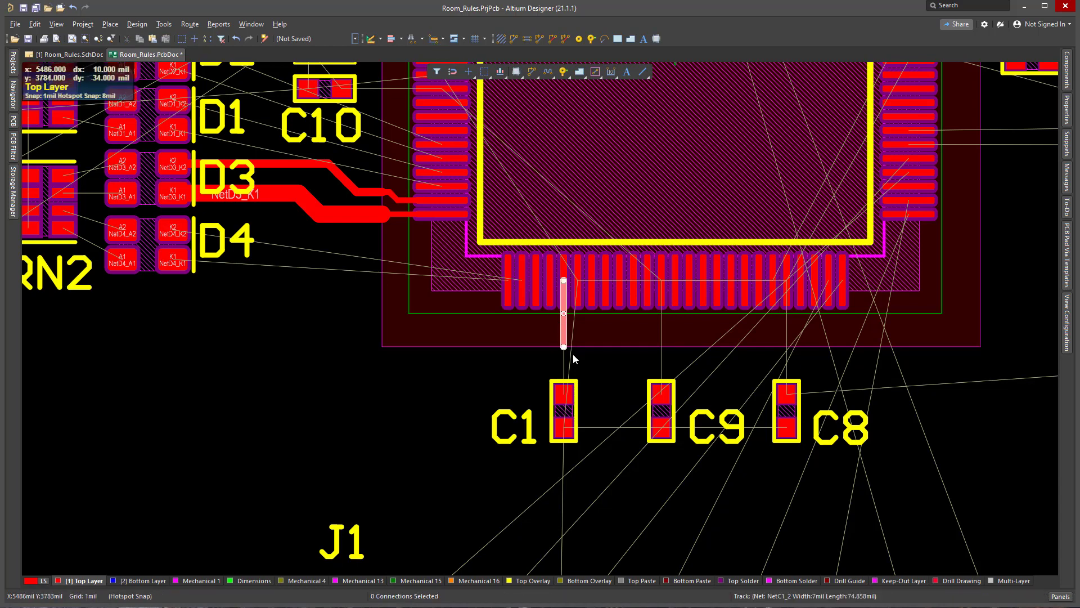
pyautogui.press('Delete')
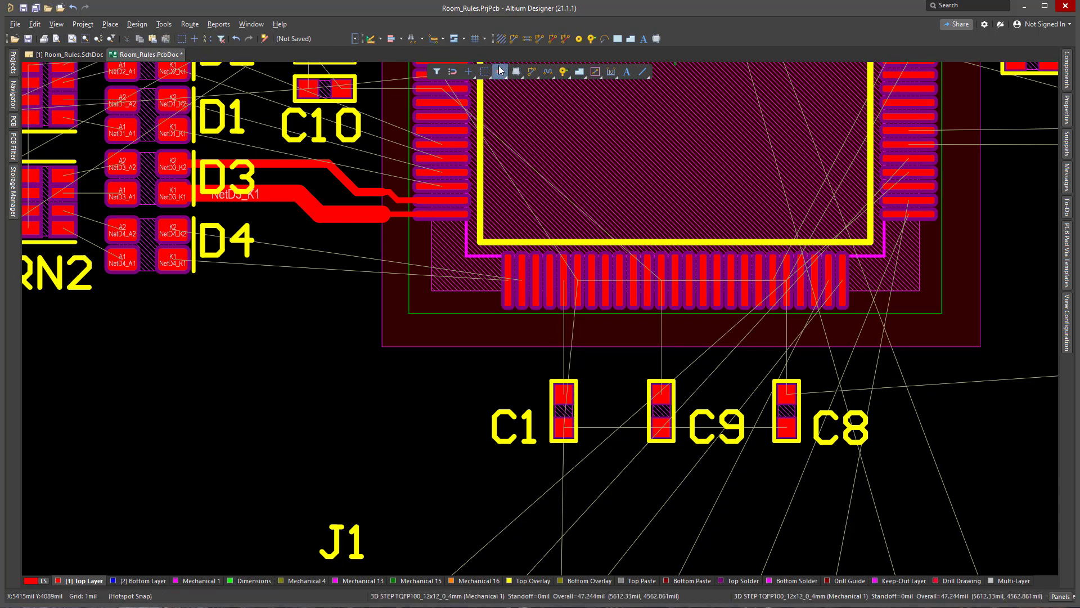
# - Reroute NetC1_2 straight from its U1 pad to C1's upper pad, with 7 mil inside the room and 20 mil outside
pyautogui.click(433, 39)
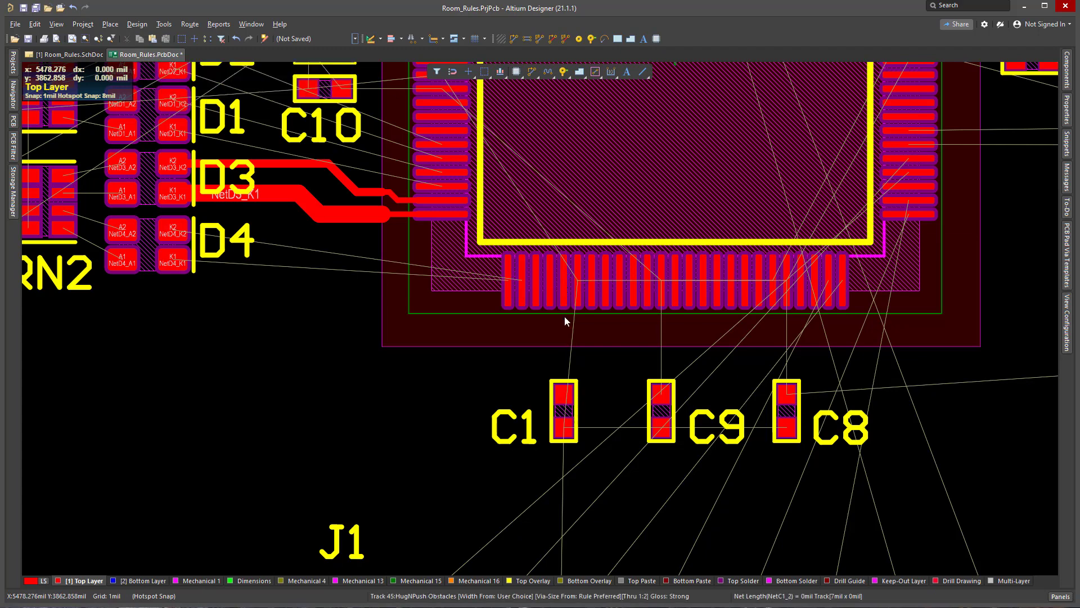
pyautogui.click(563, 389)
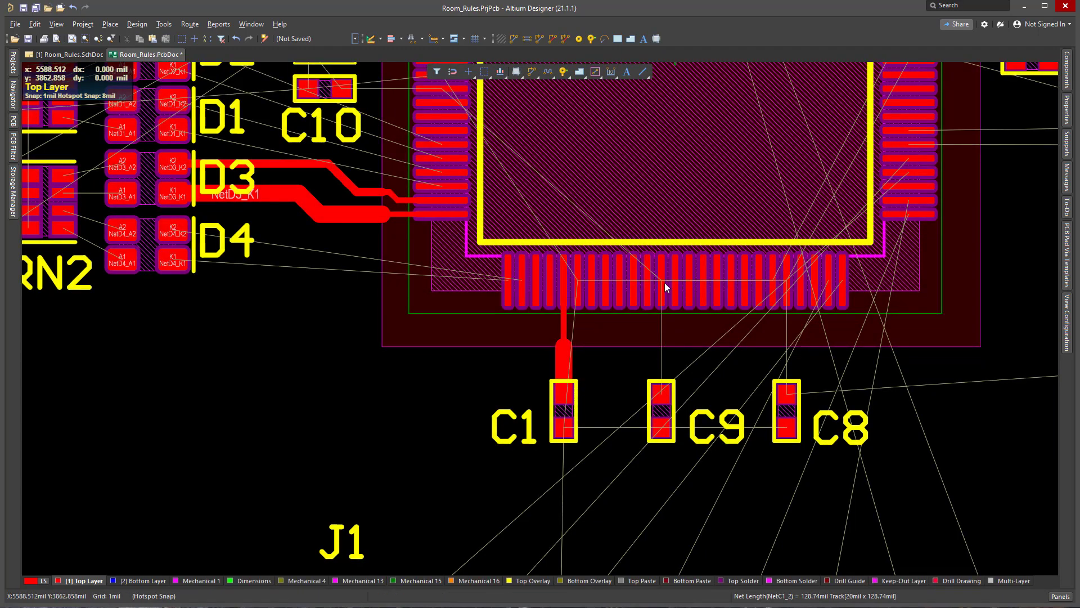
# - Route the 3V3 net from its two lower U1 pads straight down to the upper pads of C9 and C8, using 10 mil outside the room
pyautogui.click(664, 283)
pyautogui.click(659, 387)
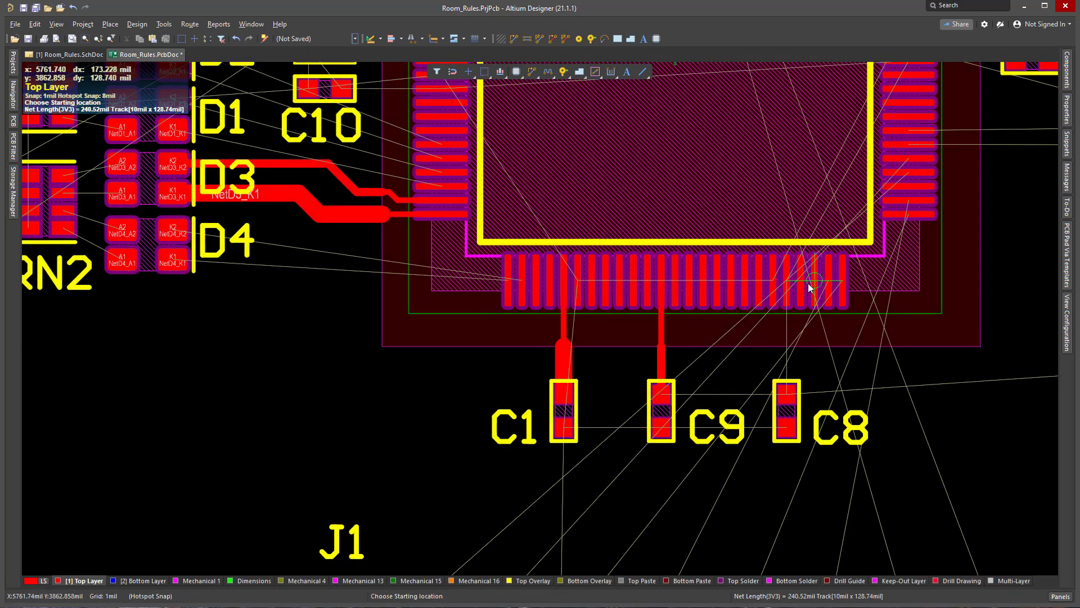
pyautogui.click(786, 282)
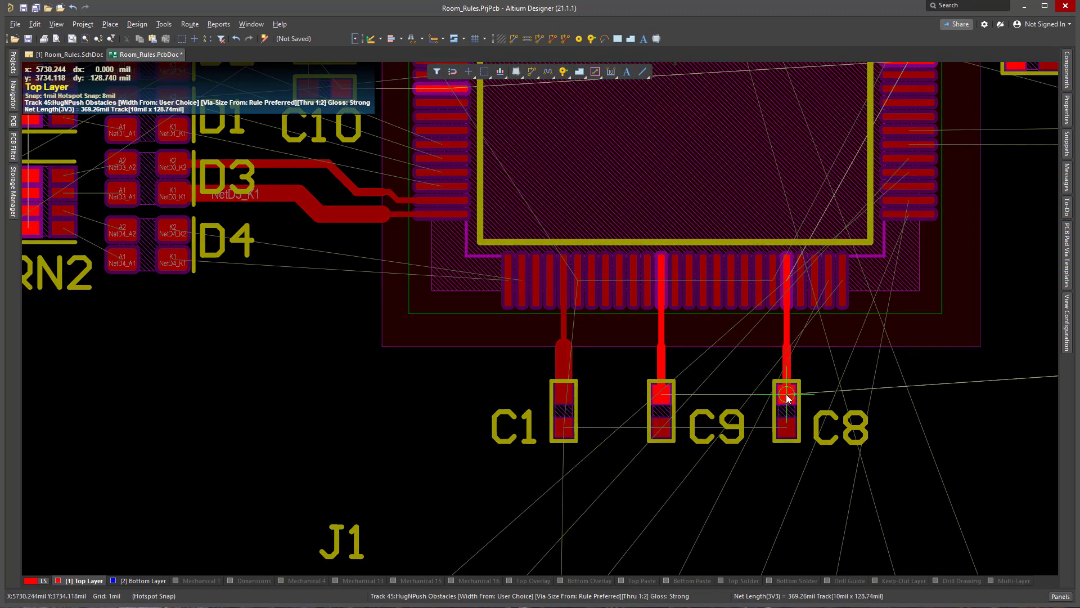
pyautogui.click(787, 396)
pyautogui.keyDown('ctrl'); pyautogui.scroll(-2, 724, 484); pyautogui.keyUp('ctrl')
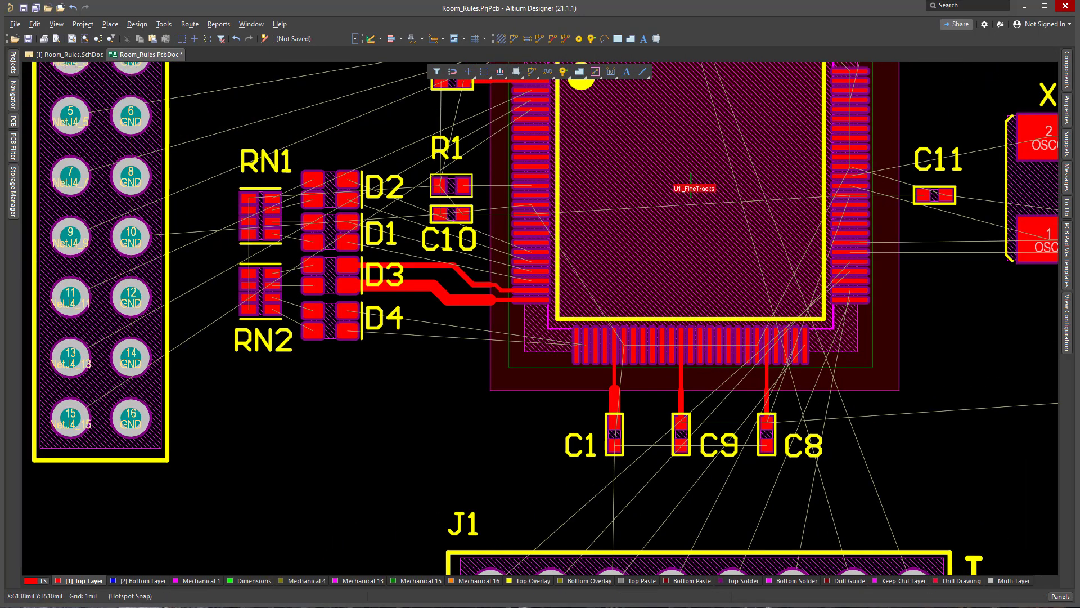
pyautogui.moveTo(805, 244); pyautogui.dragTo(647, 329, button='right')
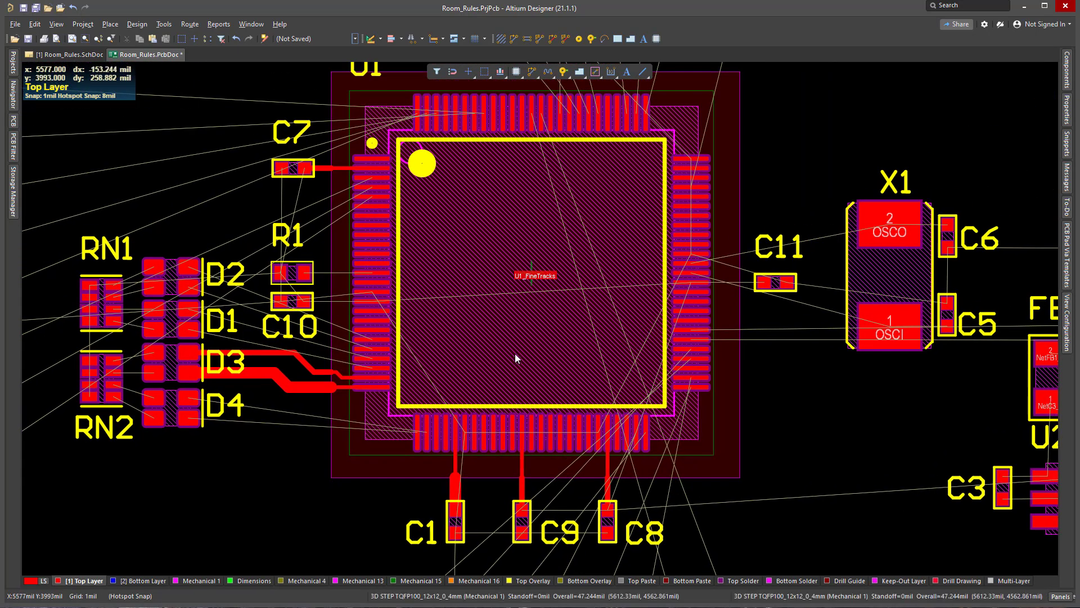